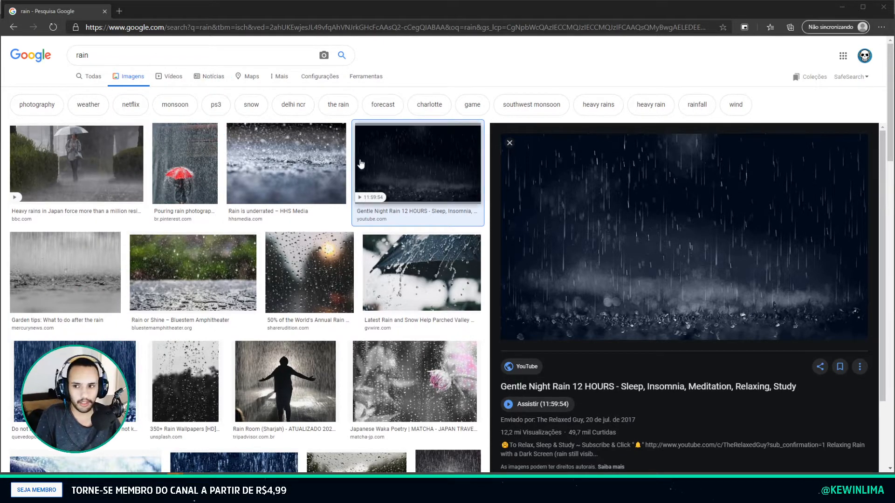
triple_click(316, 49)
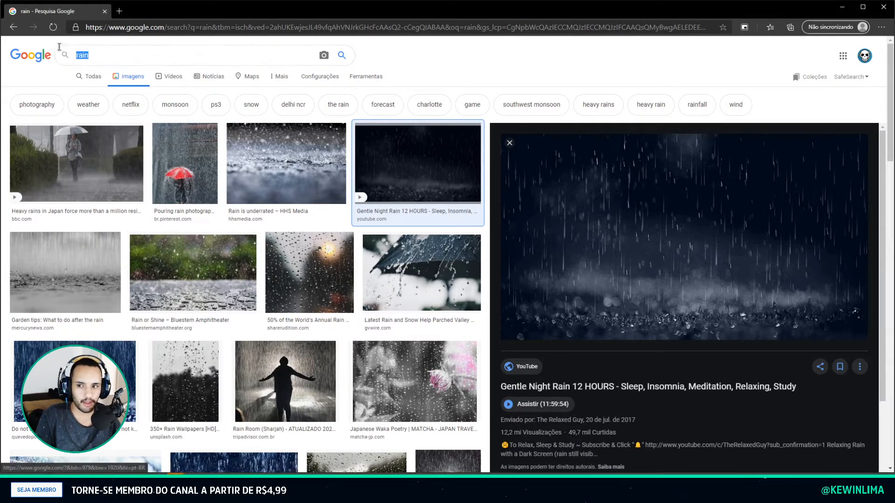
left_click(462, 54)
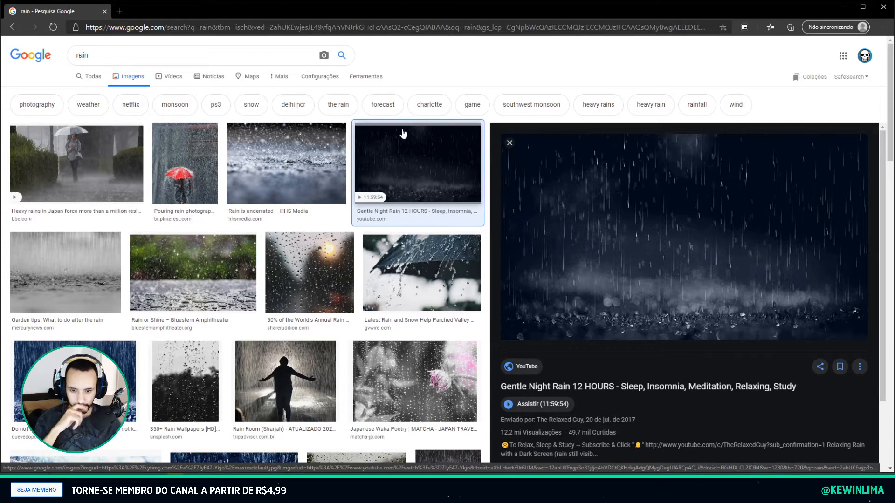
Step: Search Google Images for "drop" and preview the transparent water drop PNG and the Church News water drop photo
left_click_drag(139, 51, 53, 49)
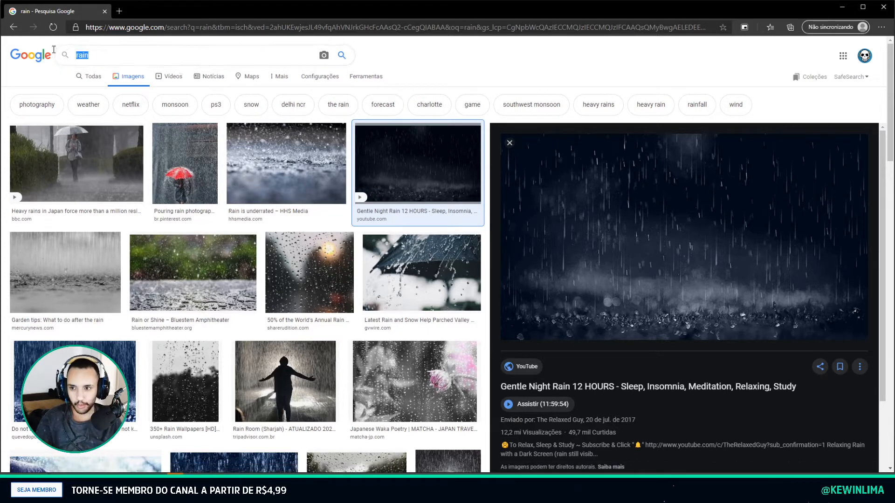
type("drop")
key("Return")
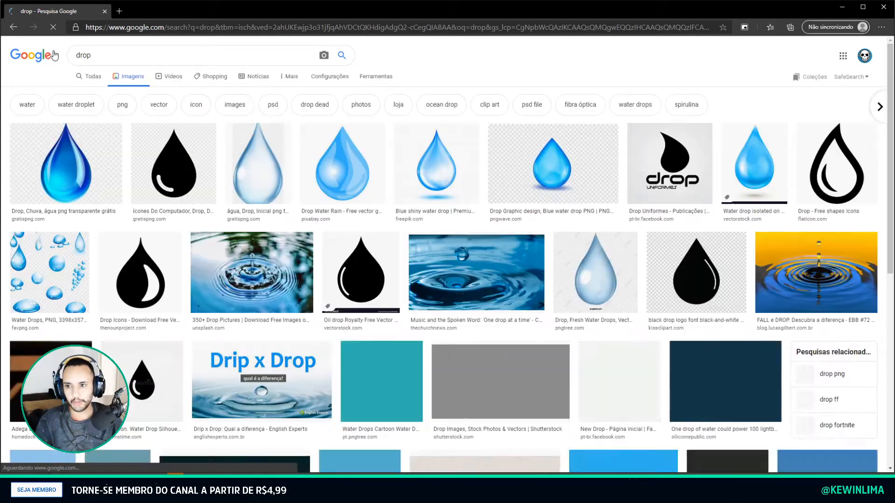
left_click(252, 154)
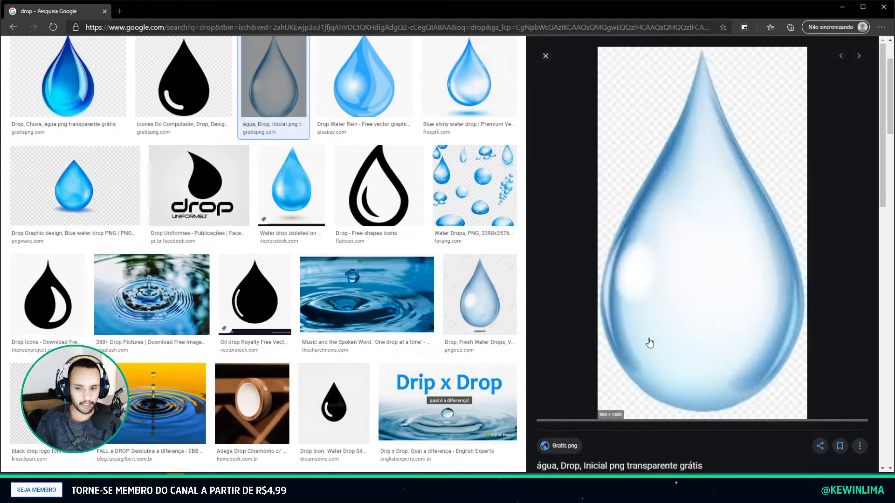
left_click(367, 294)
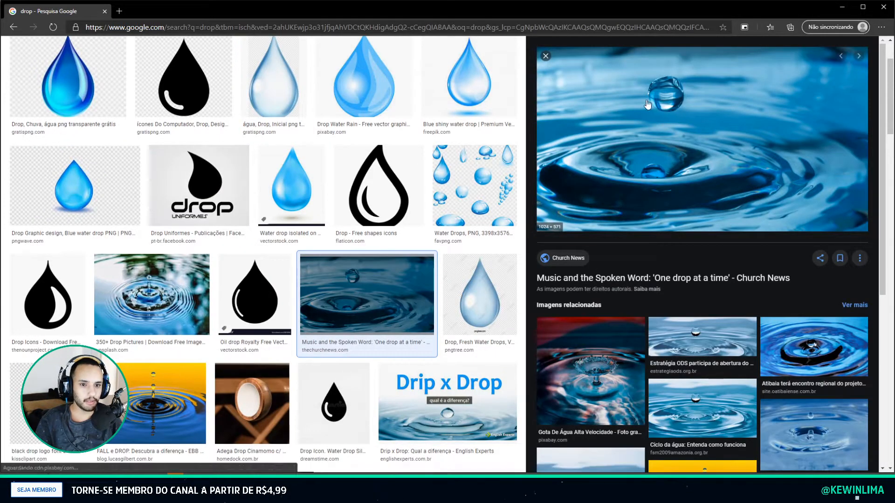
Step: Return to the earlier "rain" image results with the night rain picture as reference
left_click(14, 28)
left_click(14, 28)
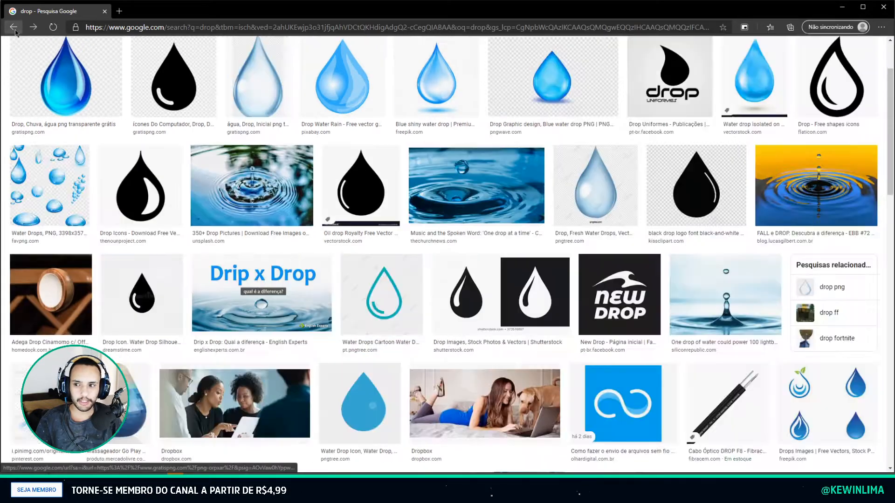
left_click(14, 28)
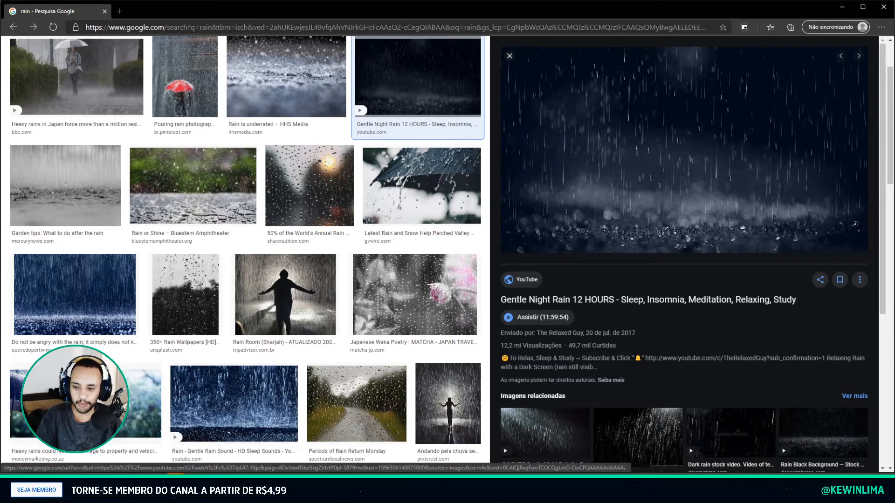
Step: Switch to Photoshop and create a new document 512 pixels wide and 512 pixels high
key("alt+Tab")
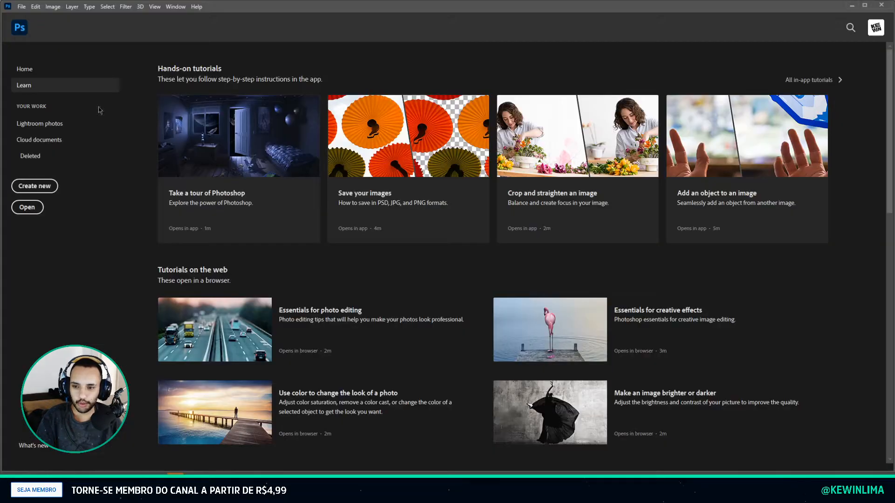
left_click(39, 187)
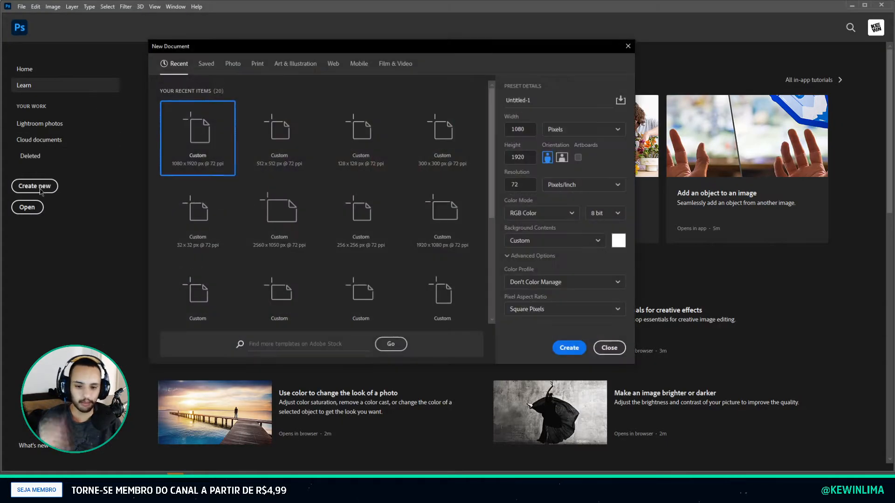
double_click(529, 129)
type("512")
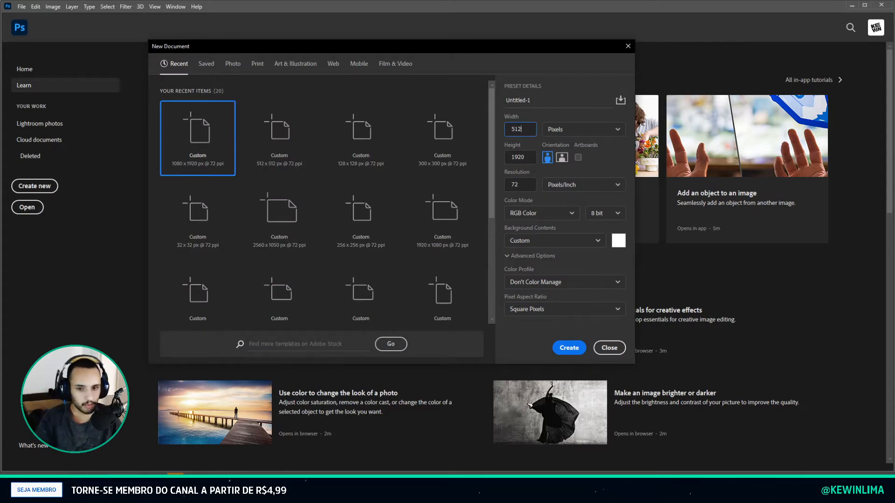
key("Tab")
key("Tab")
type("512")
key("Return")
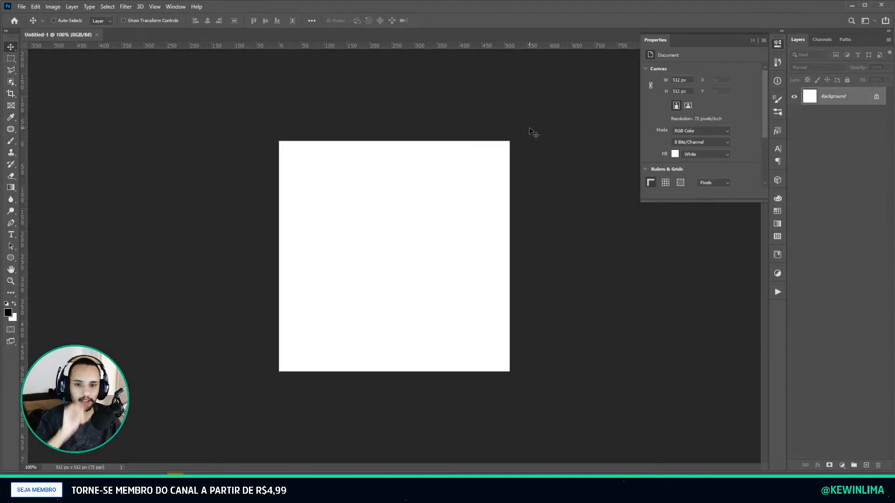
Step: Collapse the document properties and start saving a copy in the templates folder with the Photoshop PSD format
left_click(751, 41)
key("ctrl+shift+s")
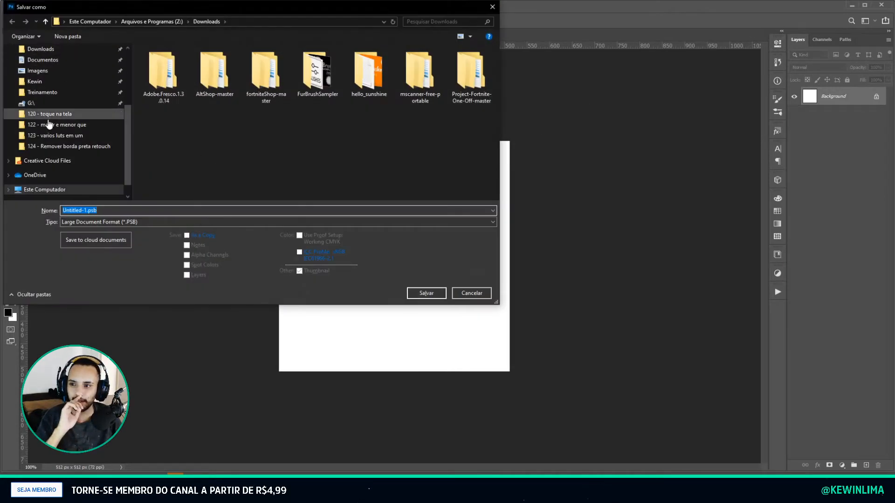
scroll(49, 124, "up", 3)
left_click(40, 78)
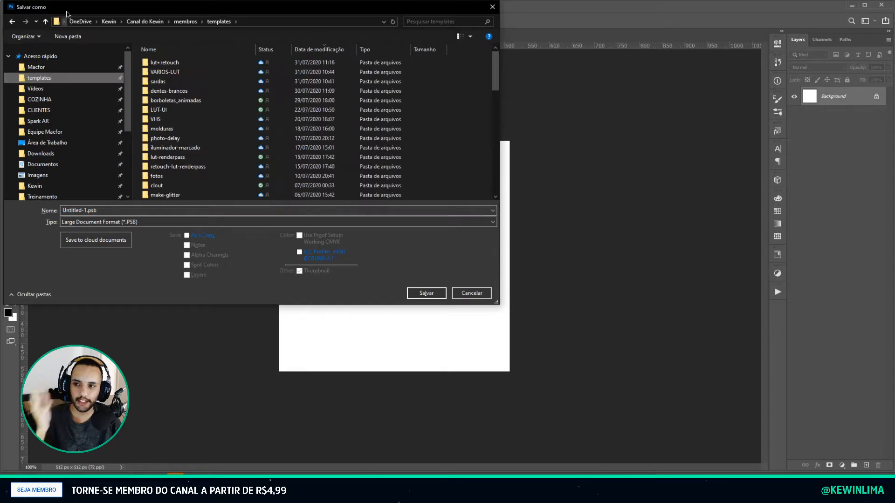
left_click_drag(66, 10, 409, 90)
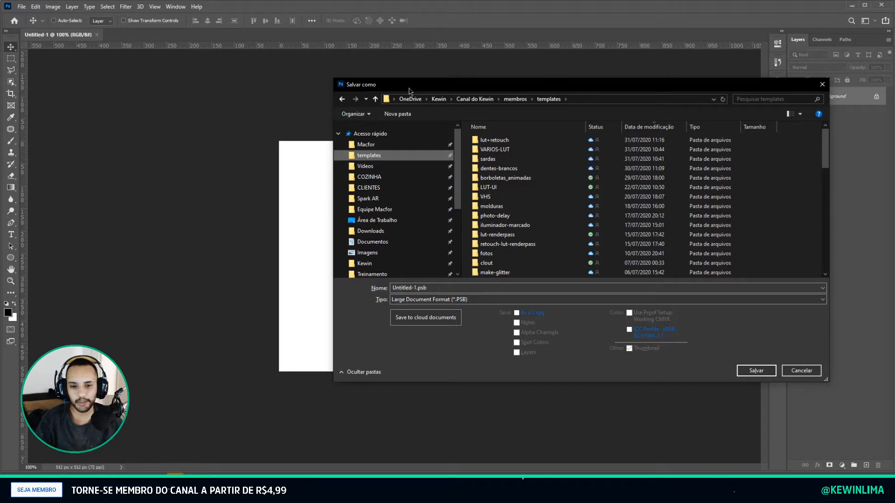
left_click(465, 300)
left_click(465, 308)
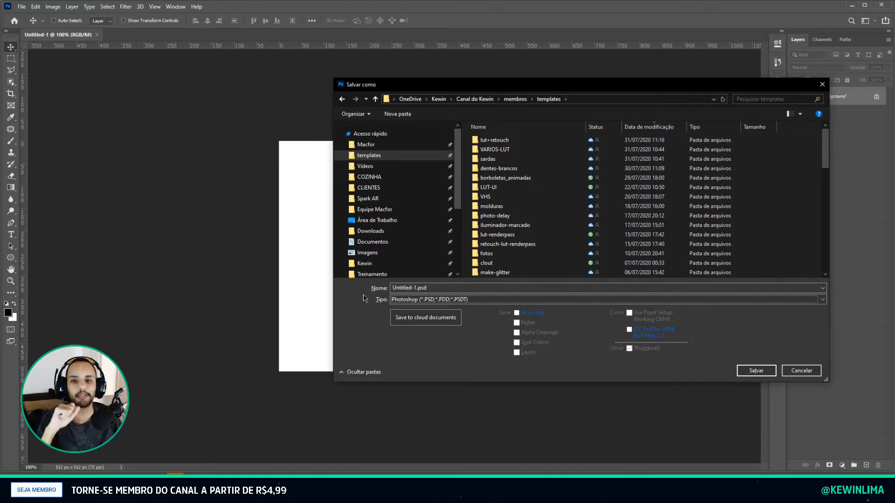
Step: Create a folder named "chuva" inside templates and open it
left_click(401, 116)
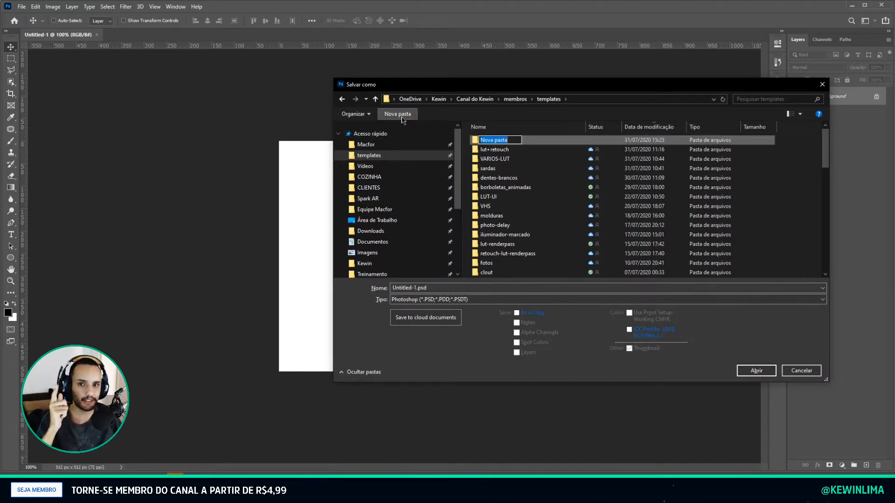
type("chuva")
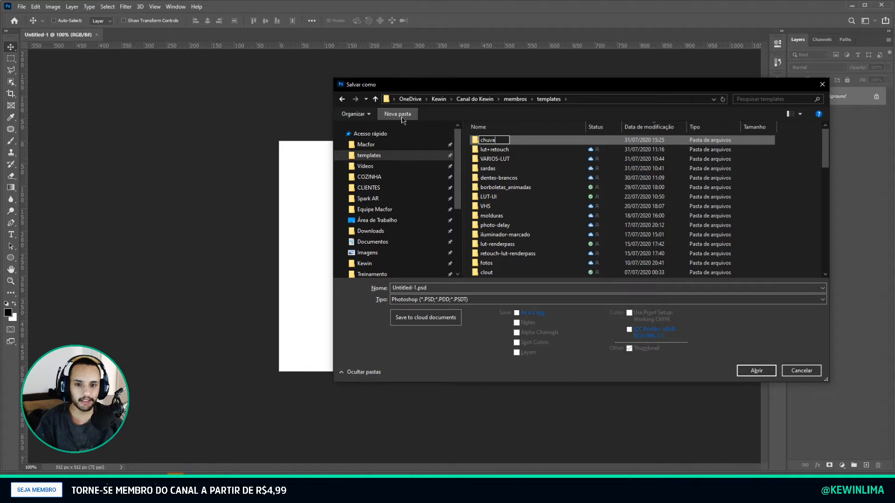
key("Return")
key("Return")
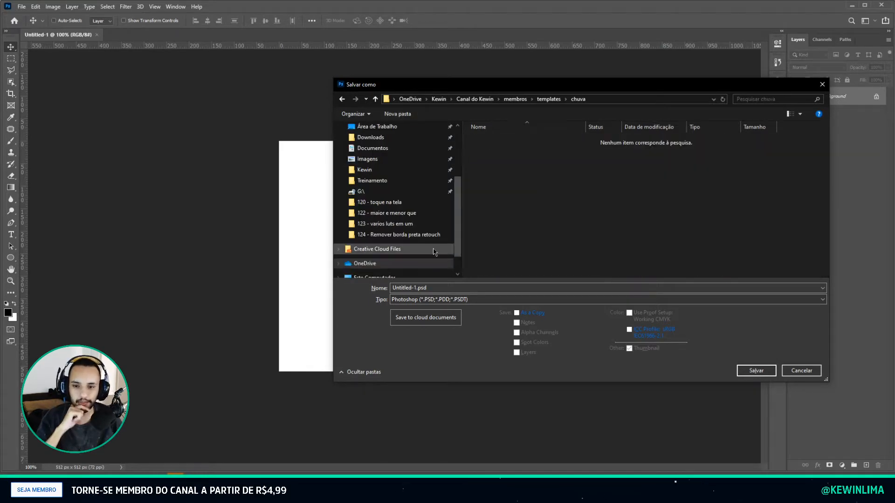
Step: Create a "particula" subfolder inside chuva and save the document in it under the name "particula"
left_click(400, 115)
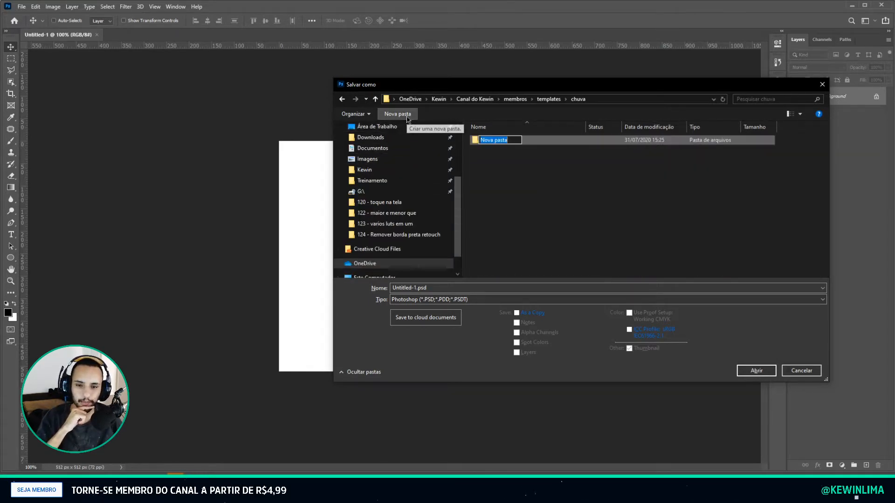
type("psds")
key("ctrl+a")
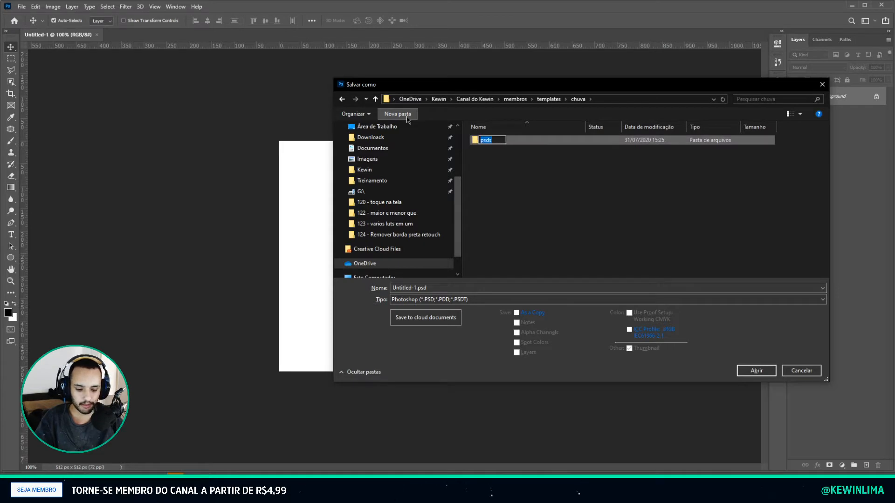
type("particula")
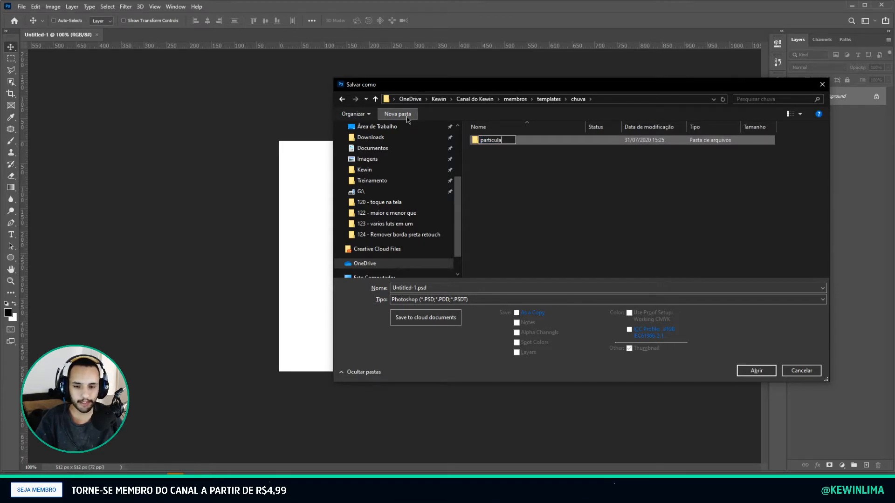
key("Return")
double_click(513, 143)
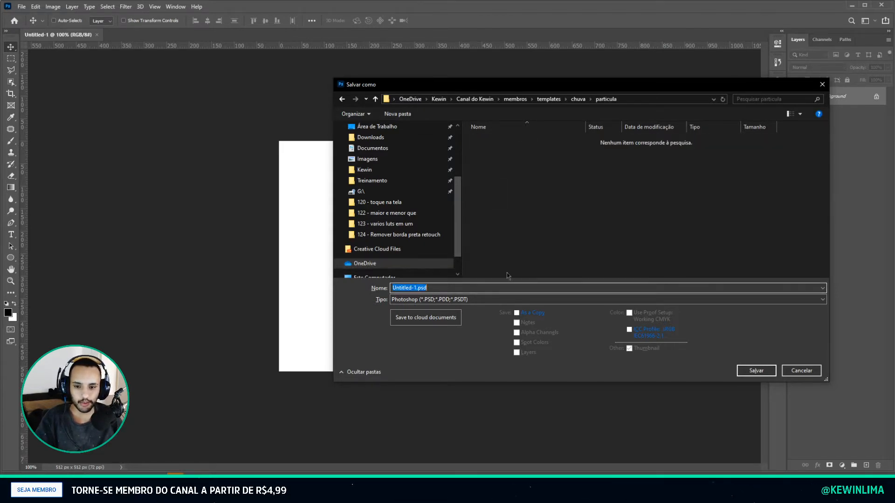
type("particula")
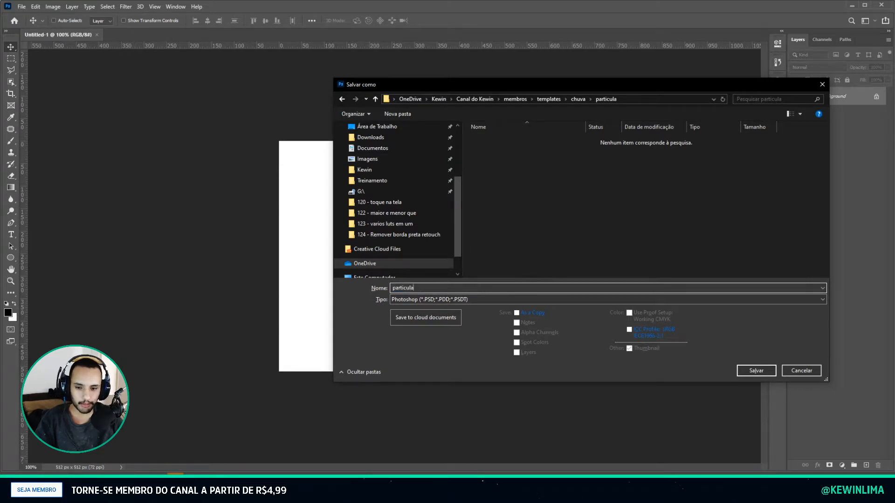
key("Return")
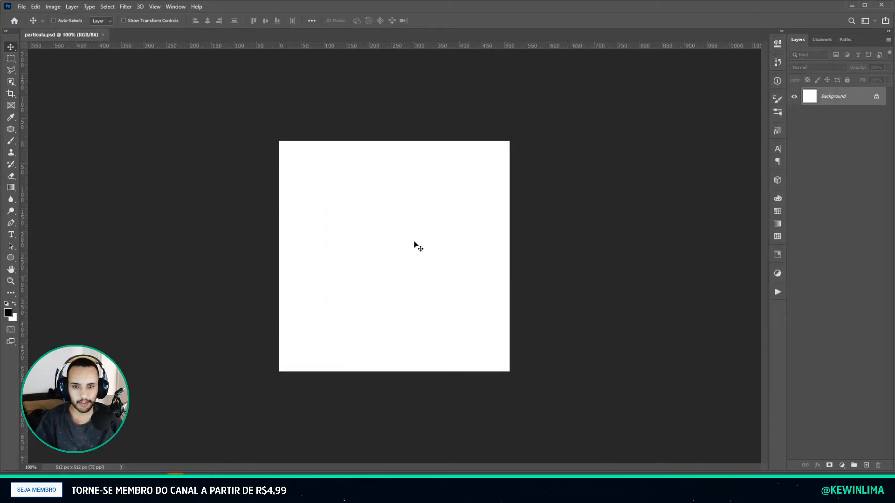
Step: Replace the Background layer with a new layer filled with the black foreground color
left_click(865, 466)
left_click(845, 117)
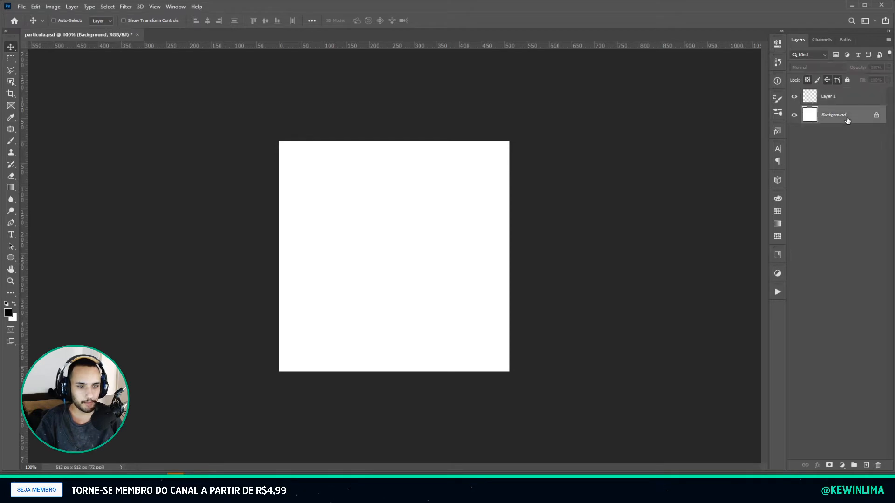
key("Delete")
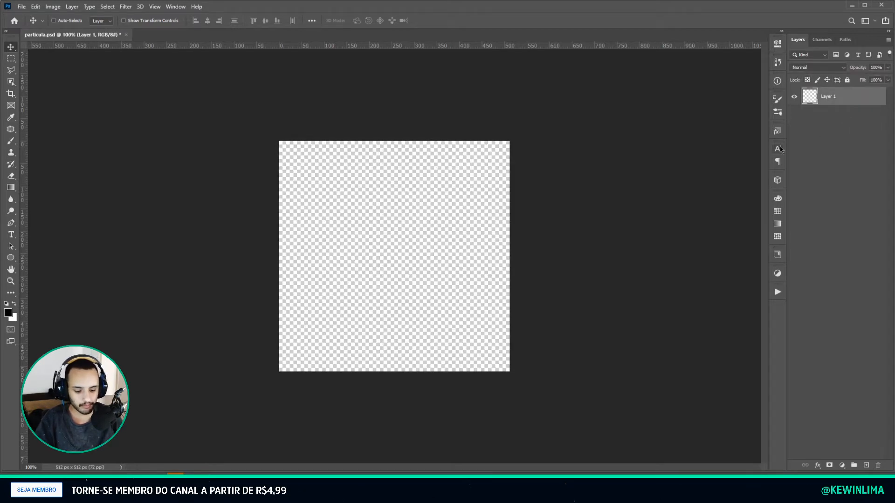
key("alt+BackSpace")
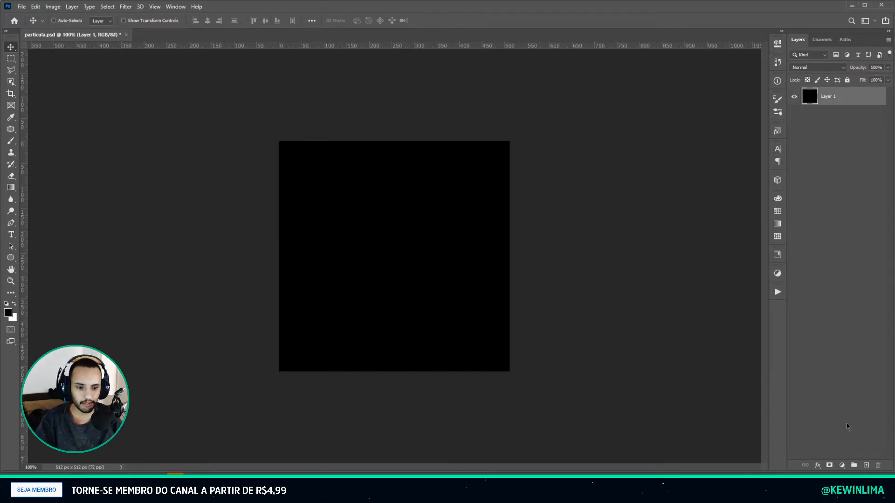
Step: On a new layer, draw a narrow vertical white rounded rectangle about 40 px wide and 449 px high
left_click(866, 465)
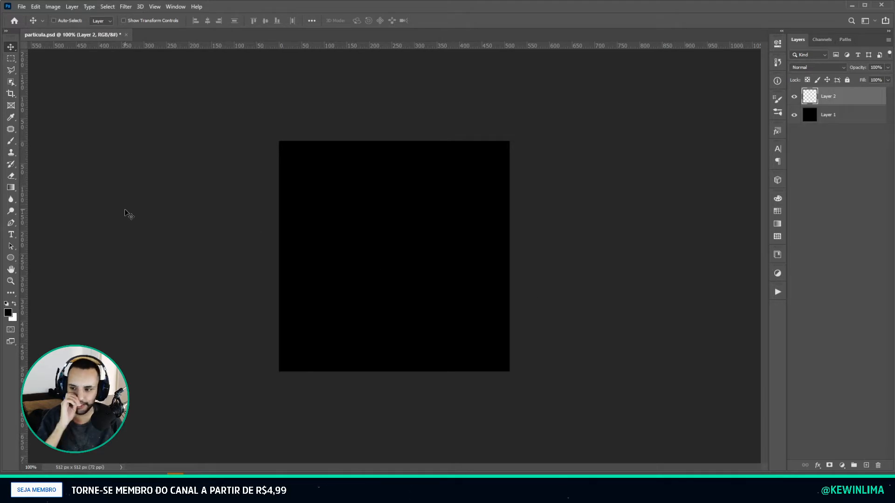
left_click(10, 258)
right_click(11, 260)
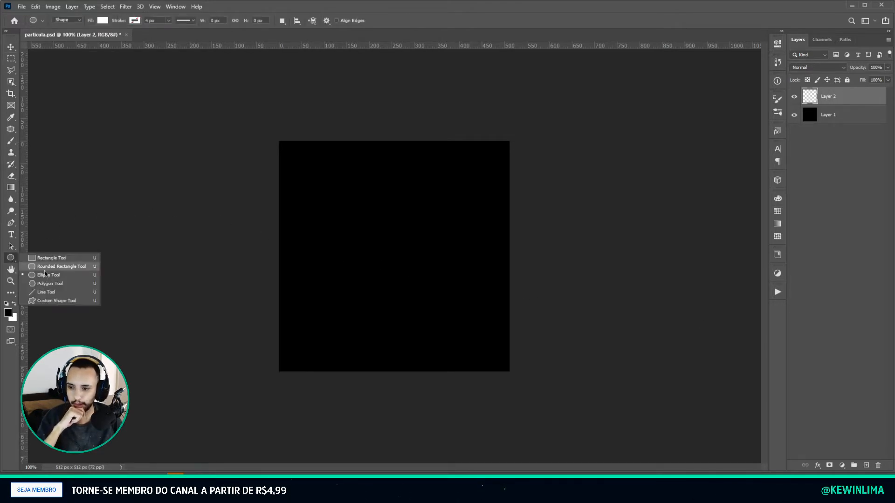
left_click(84, 267)
left_click_drag(303, 145, 363, 369)
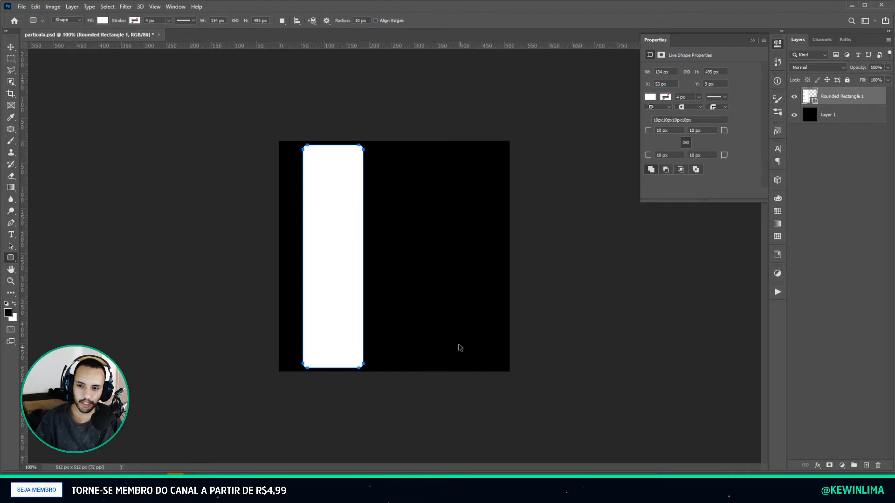
key("ctrl+z")
left_click_drag(366, 153, 384, 354)
Step: Center the rounded rectangle on the canvas vertically and horizontally, and set all its corner radii to 20 px
key("v")
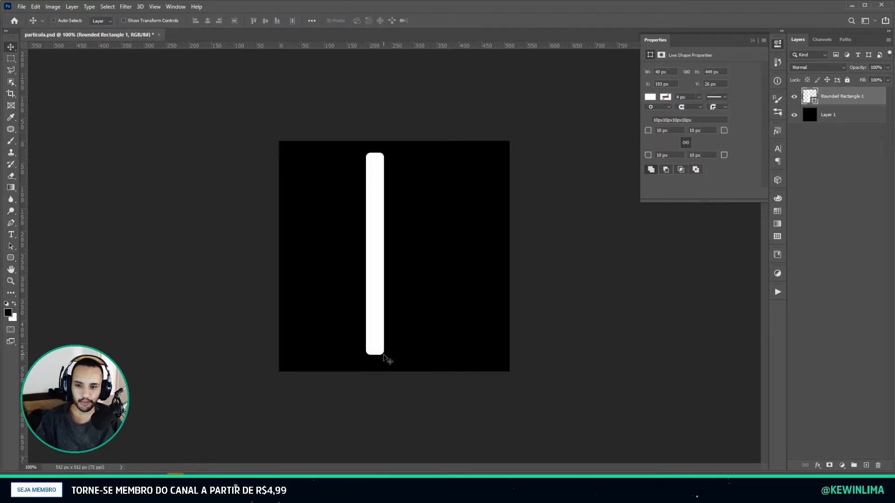
key("ctrl+a")
left_click(265, 21)
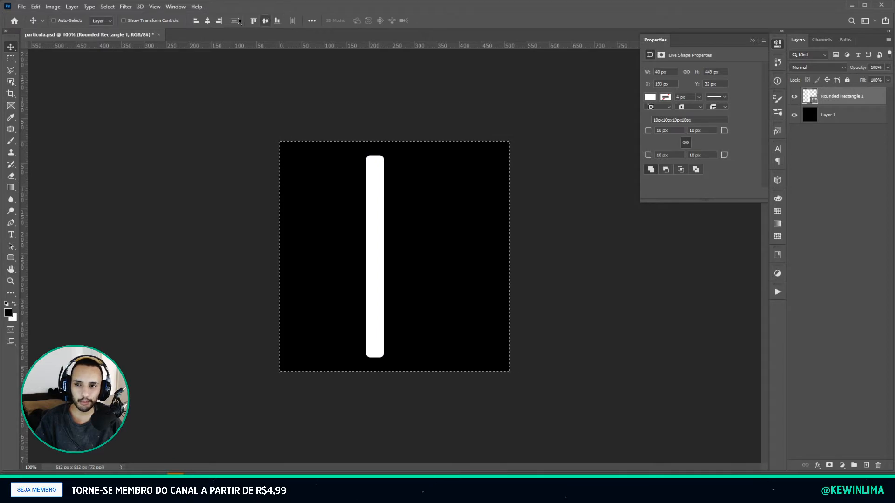
left_click(207, 21)
key("ctrl+d")
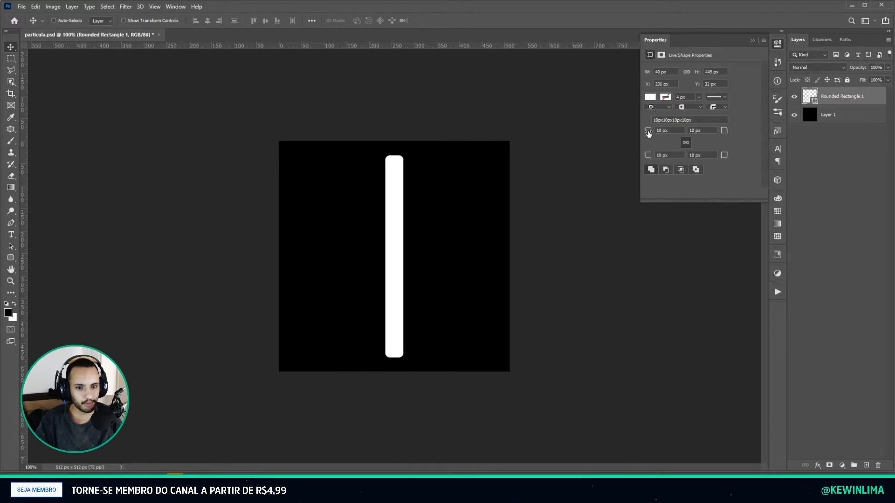
left_click_drag(648, 133, 758, 136)
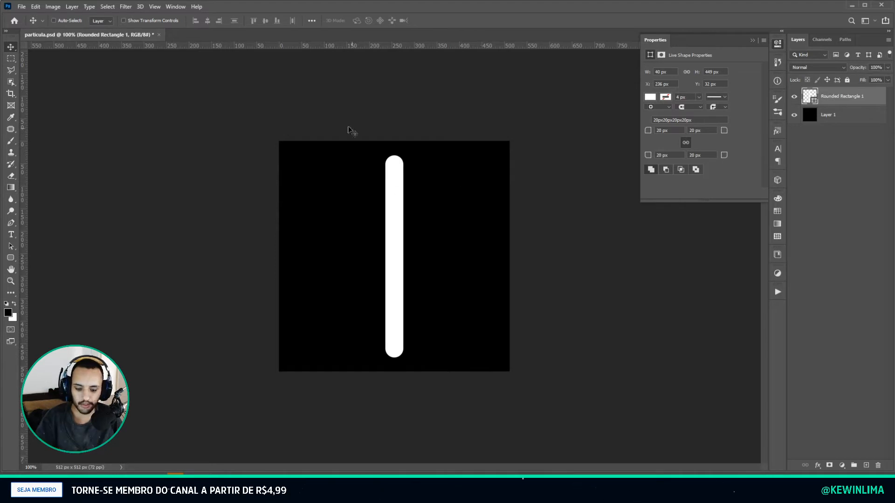
Step: Rasterize the Rounded Rectangle 1 shape layer and collapse its properties
key("ctrl+a")
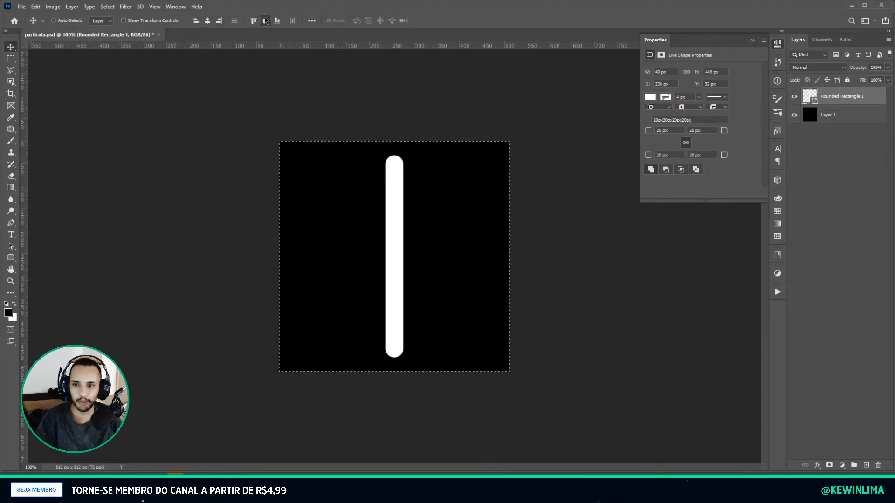
key("ctrl+d")
right_click(851, 97)
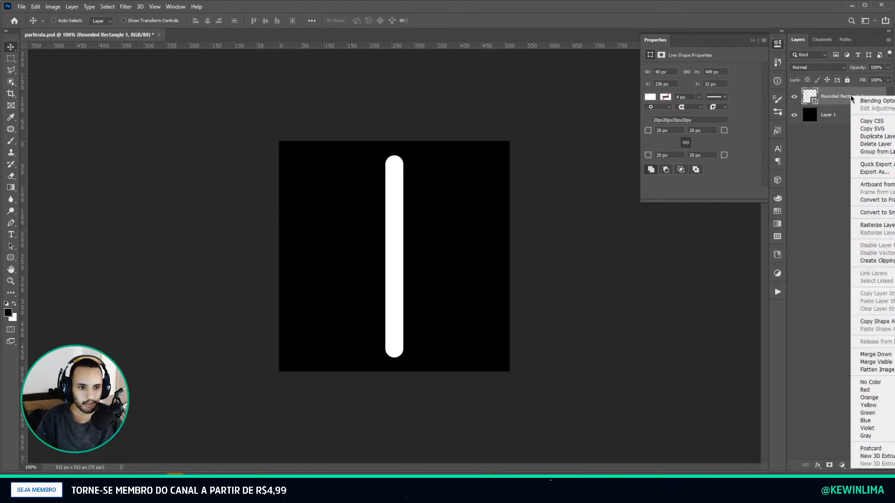
left_click(874, 226)
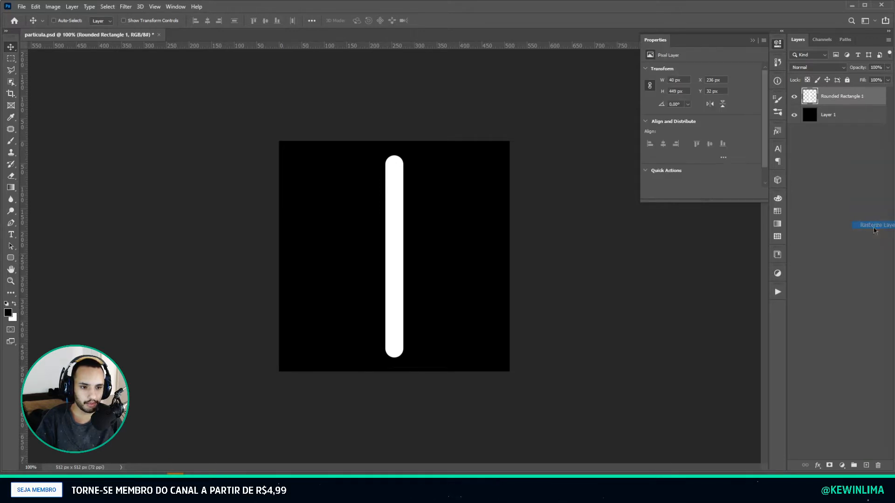
left_click(753, 41)
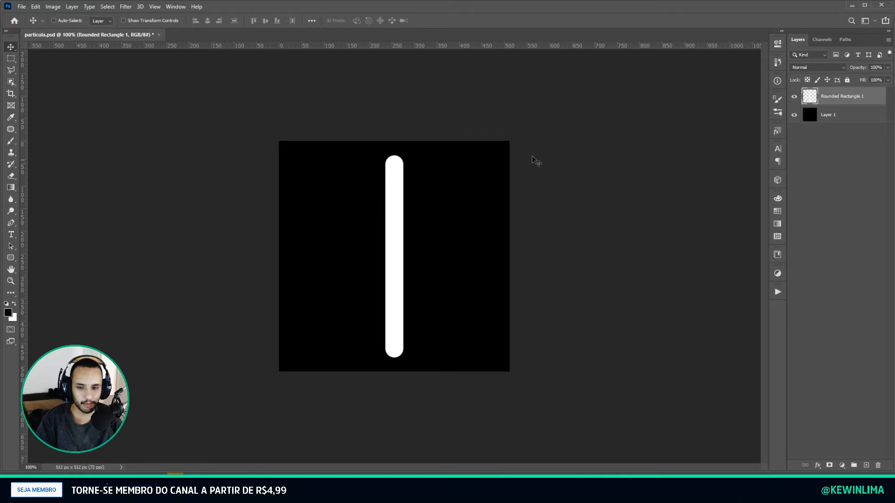
Step: Taper the white bar by narrowing its top end symmetrically with a perspective transform, leaving the bottom end wide
key("ctrl+t")
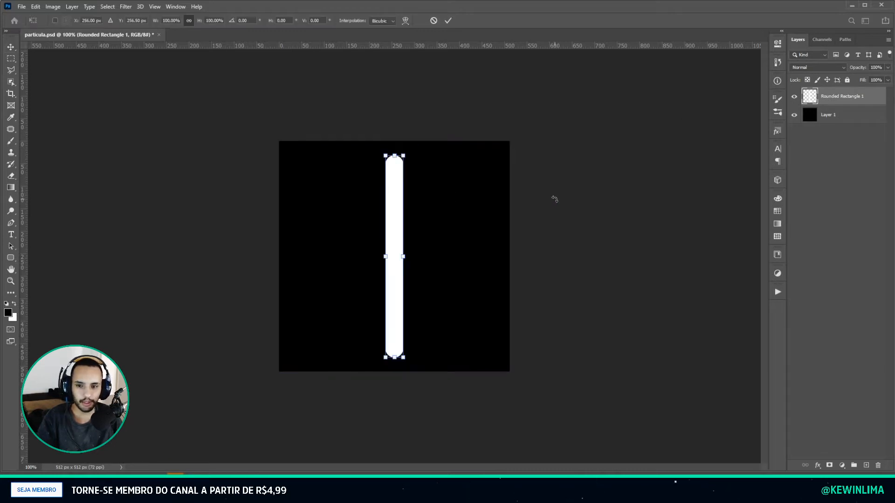
scroll(398, 146, "up", 4, "alt")
key("alt+space")
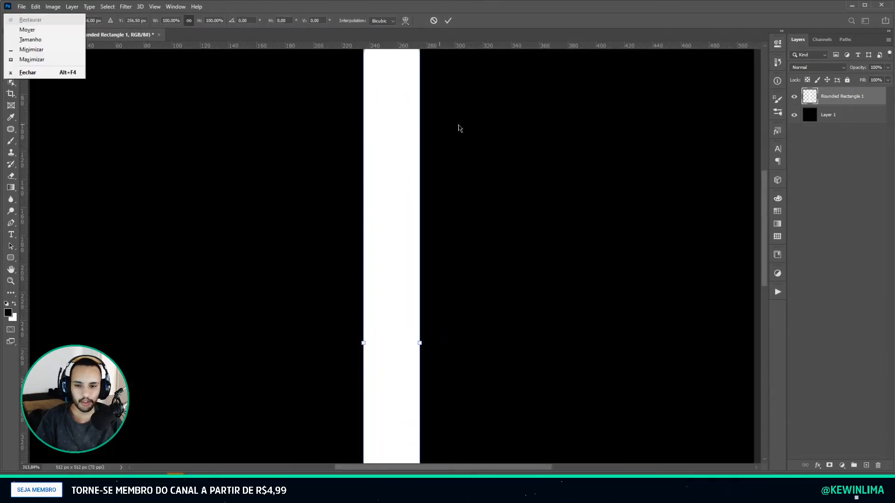
left_click(459, 125)
left_click_drag(463, 81, 496, 296)
left_click_drag(477, 257, 479, 195)
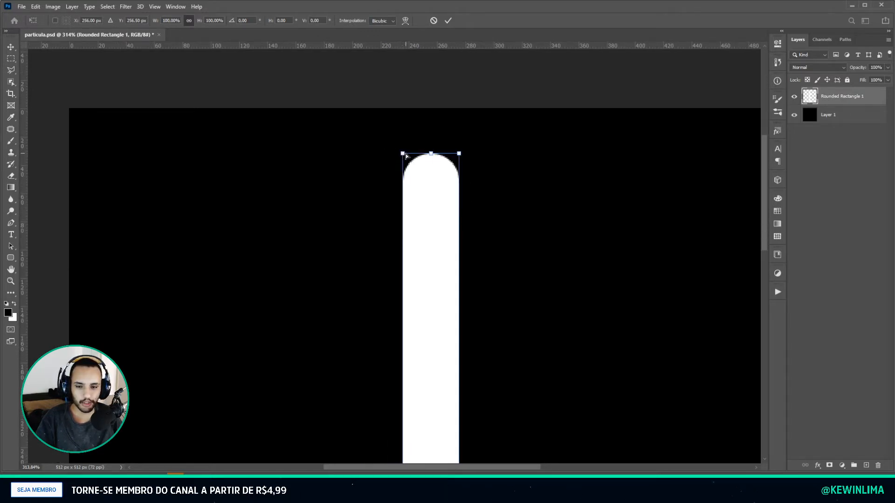
left_click_drag(403, 156, 441, 155)
scroll(489, 220, "down", 6, "alt")
scroll(449, 222, "up", 1, "alt")
key("alt+space")
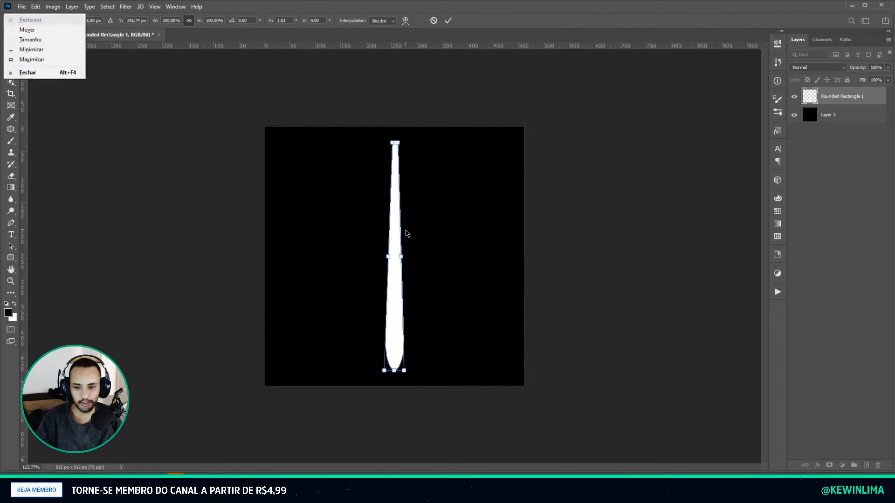
key("Escape")
key("Return")
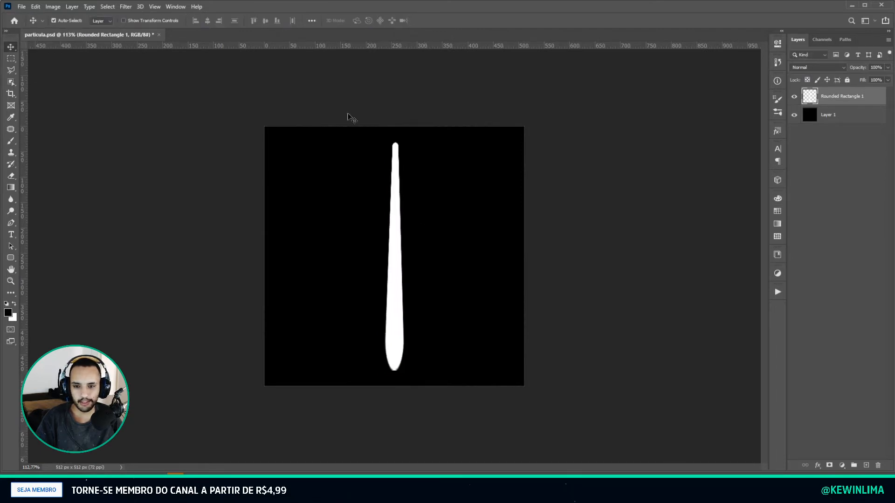
key("ctrl+a")
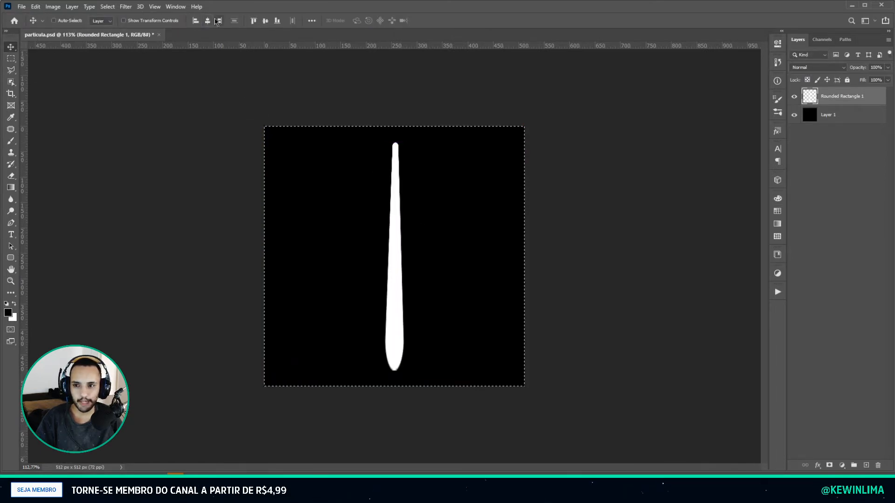
key("ctrl+d")
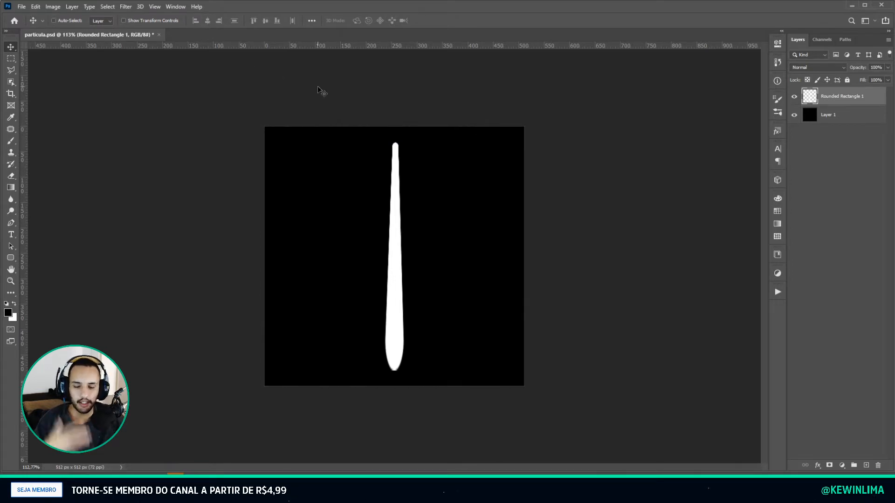
Step: Add a layer mask to the tapered bar and set up the Eraser as a 55 px Soft Round brush
left_click(830, 466)
key("e")
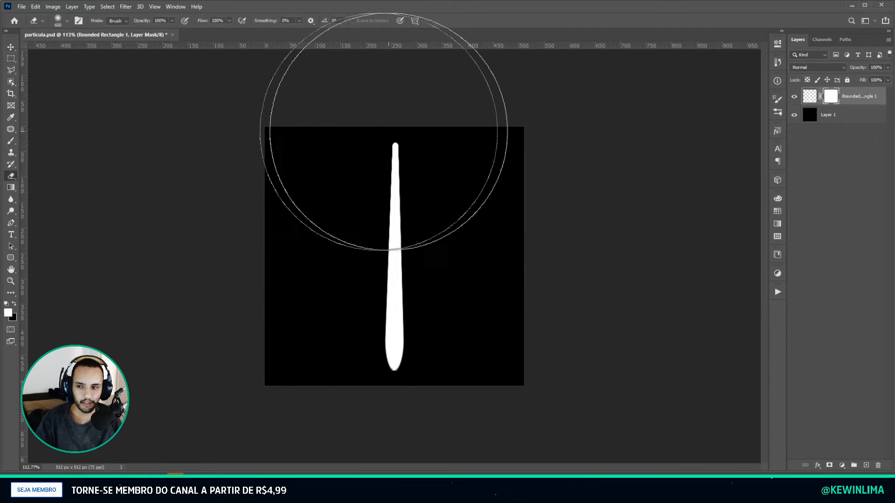
right_click(307, 132)
left_click(397, 142)
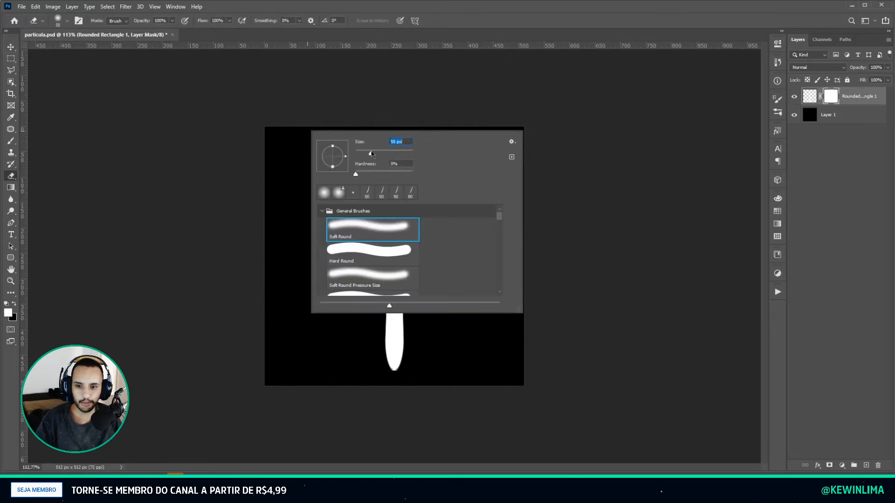
type("55")
key("Return")
Step: Erase on the mask at 20% opacity, with the brush enlarged to 300 px, fading the drop from its top towards the bottom
key("bracketright")
key("bracketright")
key("bracketright")
key("bracketright")
key("bracketright")
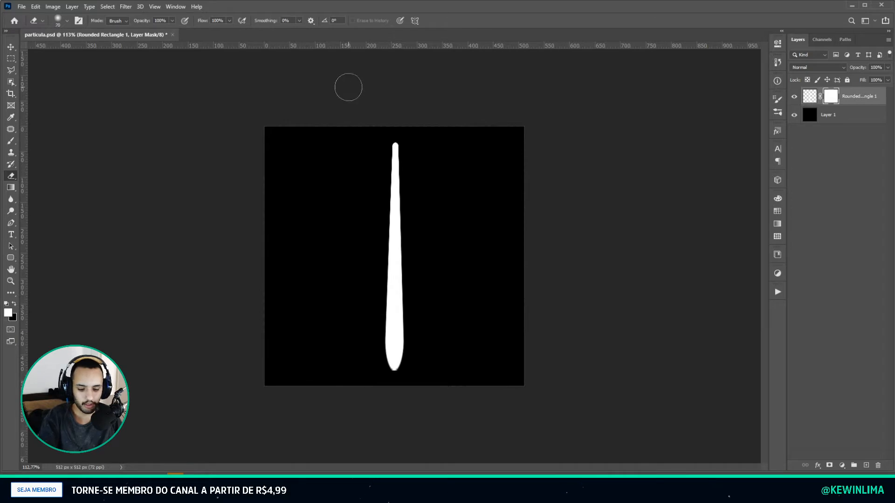
key("2")
key("bracketright")
key("bracketright")
key("bracketright")
key("bracketright")
key("bracketright")
key("bracketright")
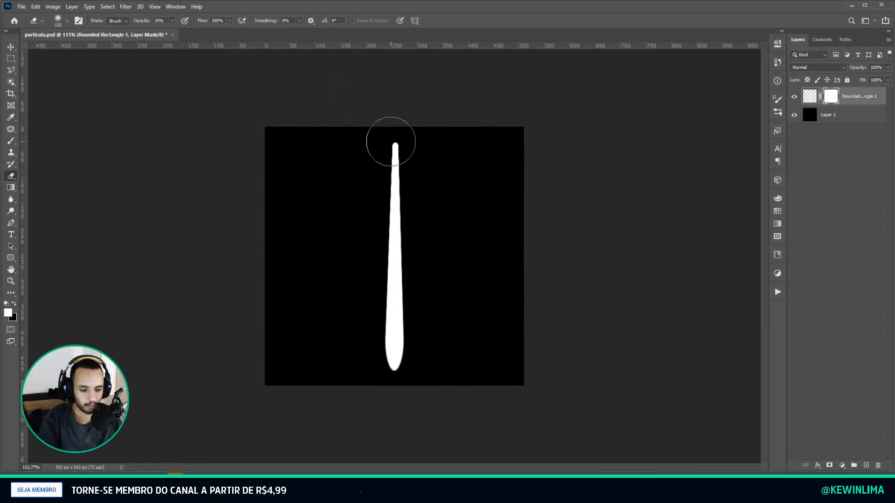
mouse_move(397, 120)
left_mouse_down()
mouse_move(396, 314)
mouse_move(404, 320)
left_mouse_up()
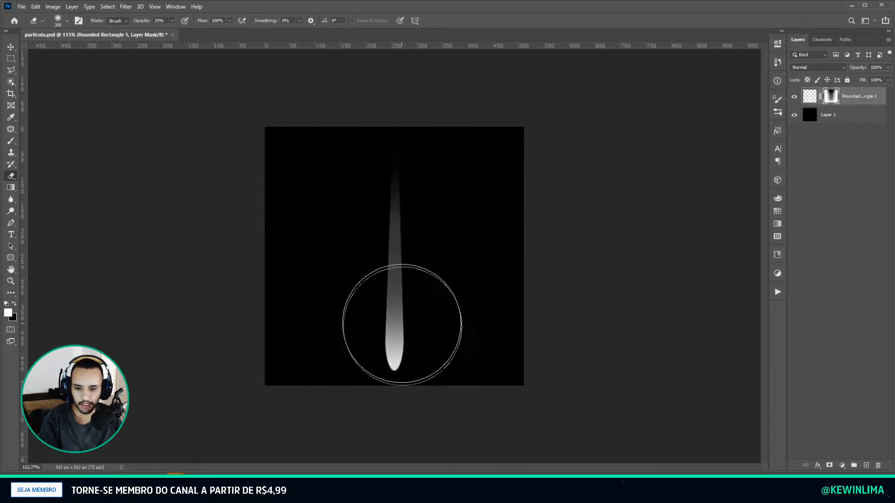
Step: Darken the inside of the drop's lower half on the mask with a 35 px eraser, leaving its edges brighter
scroll(399, 326, "up", 4, "alt")
scroll(394, 344, "down", 2)
key("bracketleft")
key("bracketleft")
key("bracketleft")
key("bracketleft")
key("bracketleft")
key("bracketleft")
key("bracketleft")
key("bracketleft")
key("bracketleft")
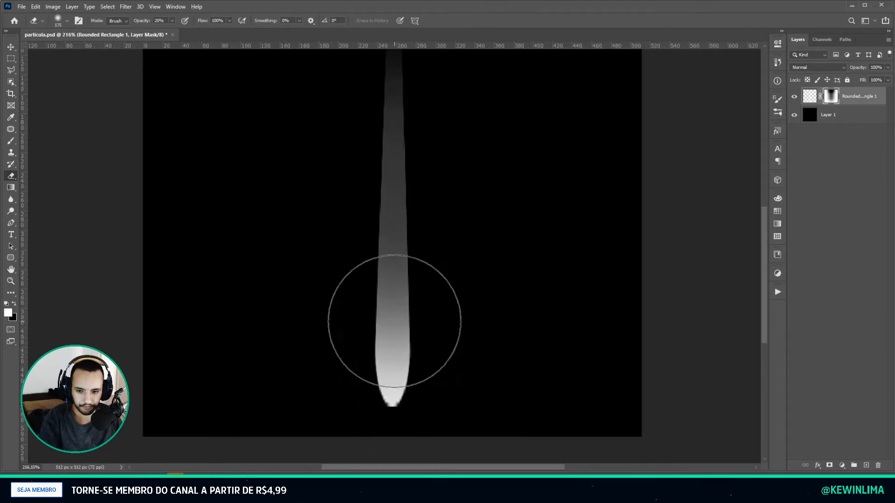
key("bracketleft")
key("bracketleft")
key("bracketleft")
key("bracketleft")
key("bracketleft")
mouse_move(392, 363)
left_mouse_down()
mouse_move(391, 371)
mouse_move(389, 206)
left_mouse_up()
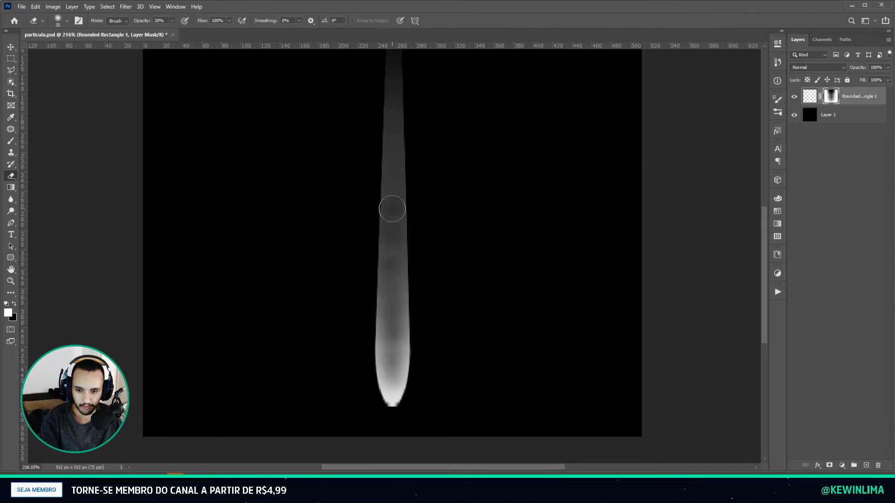
scroll(398, 316, "down", 3, "alt")
scroll(398, 315, "up", 3, "alt")
key("v")
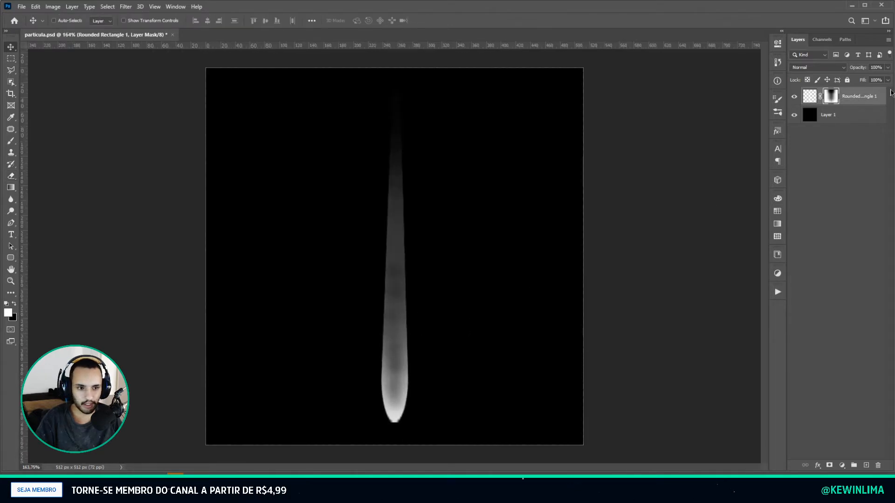
Step: Bake the mask into the drop layer by converting it to a Smart Object and rasterizing it
left_click(810, 97)
right_click(861, 100)
left_click(878, 216)
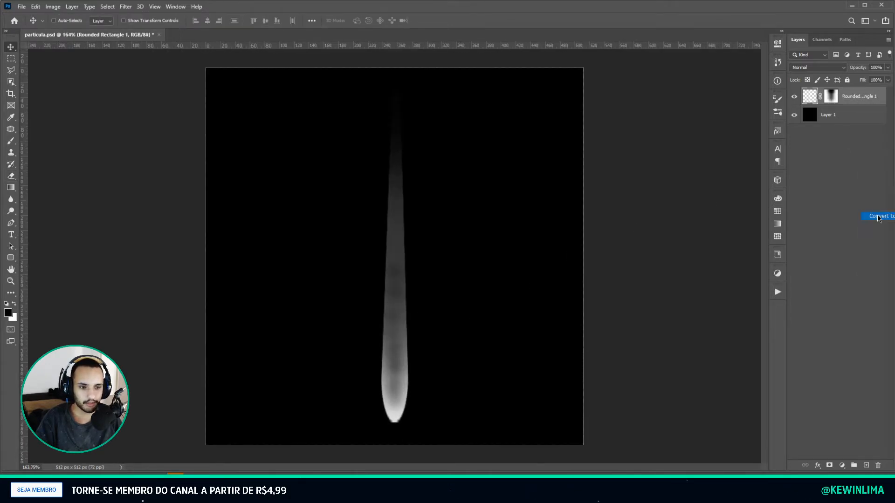
right_click(841, 97)
left_click(865, 250)
Step: Apply a Gaussian Blur with a radius of 6.4 px to the drop layer, with nothing selected
key("ctrl+a")
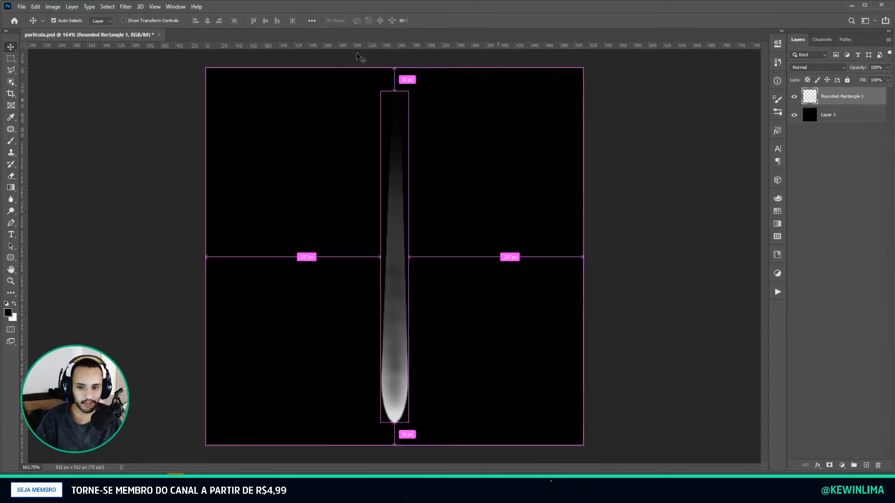
left_click(124, 9)
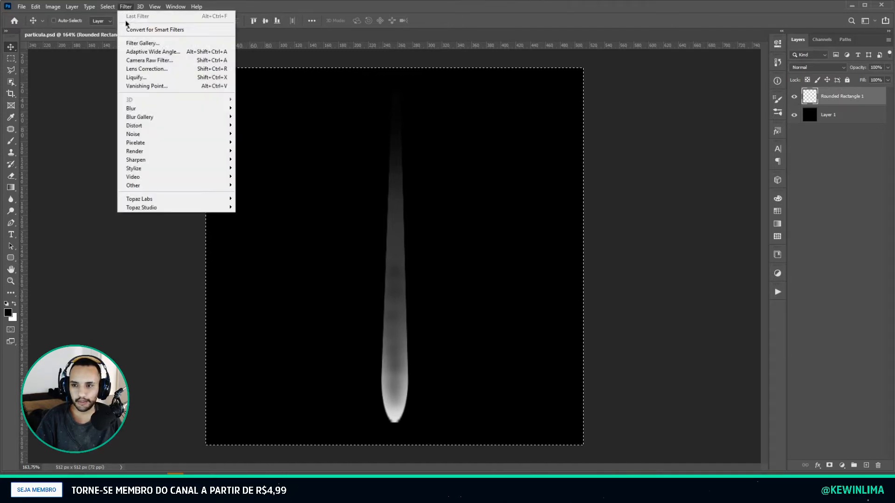
left_click(125, 8)
key("ctrl+d")
left_click(125, 8)
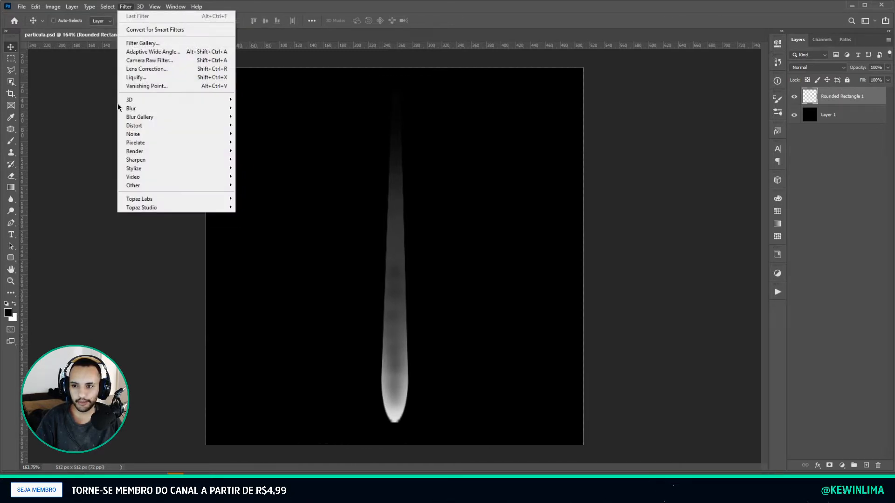
mouse_move(148, 108)
left_click(275, 147)
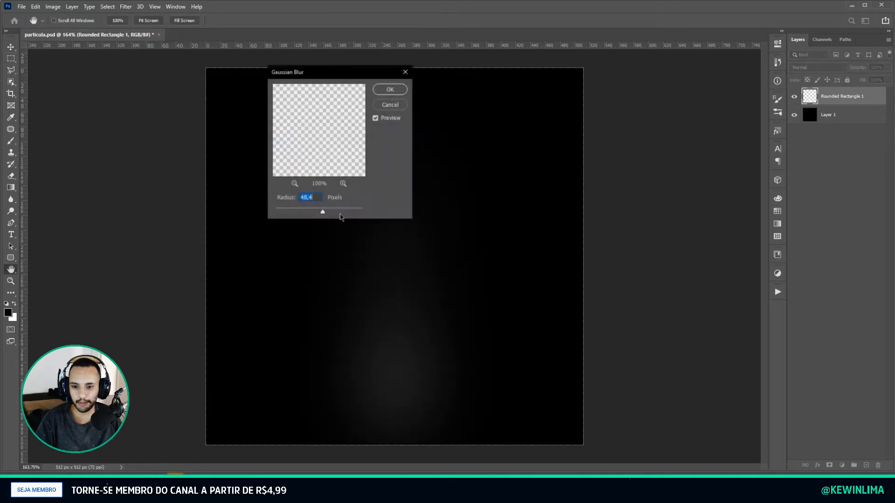
mouse_move(313, 212)
left_mouse_down()
mouse_move(288, 212)
mouse_move(303, 213)
left_mouse_up()
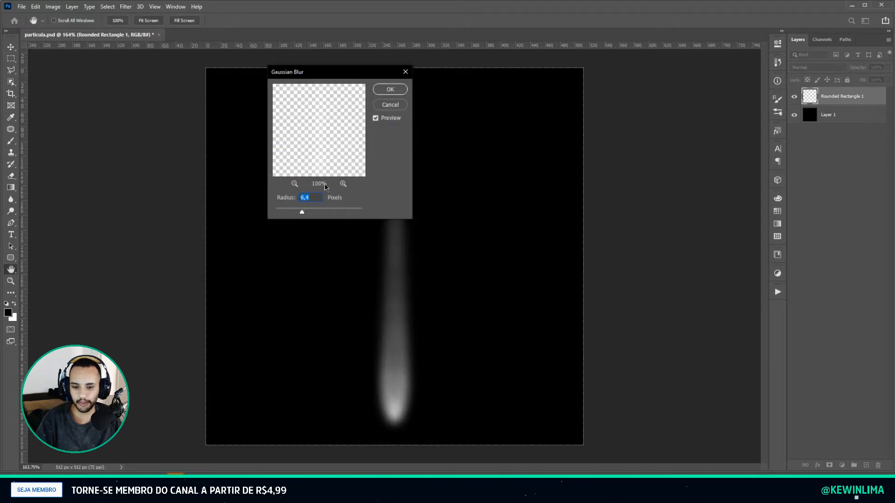
key("Return")
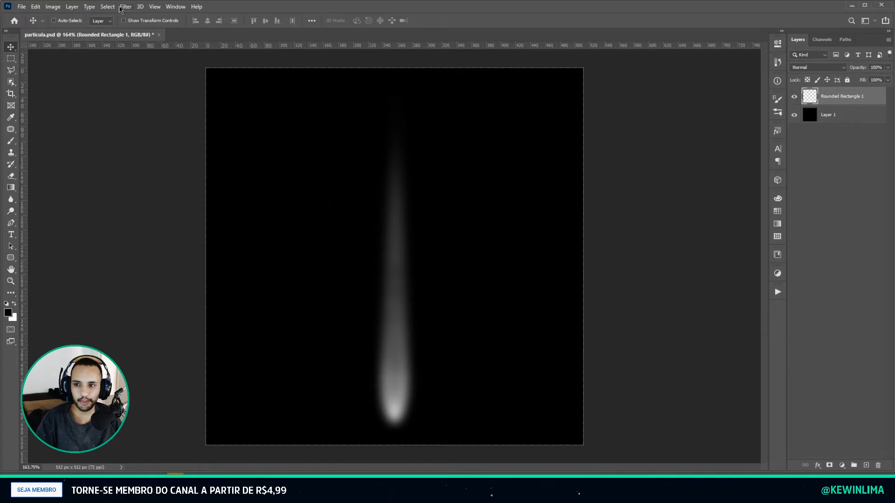
Step: Apply a Motion Blur to the drop at an angle of 90° and a distance of 34 px
left_click(122, 7)
mouse_move(187, 109)
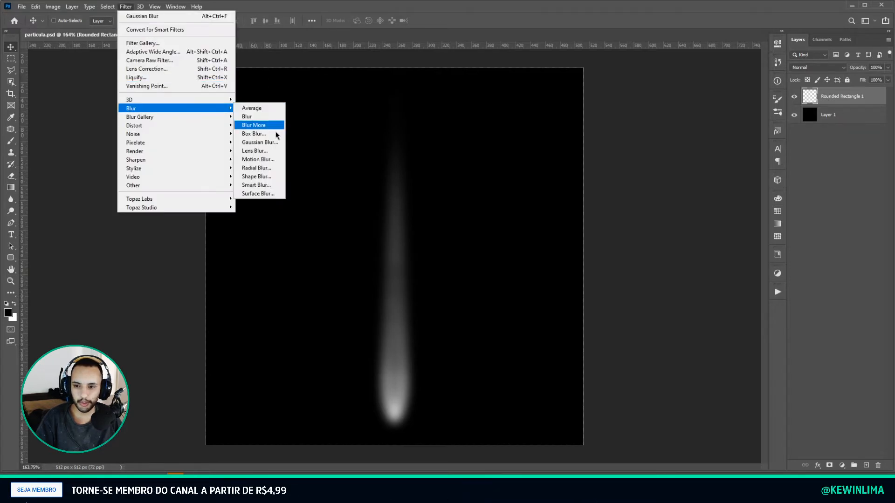
left_click(257, 160)
left_click_drag(335, 250, 320, 252)
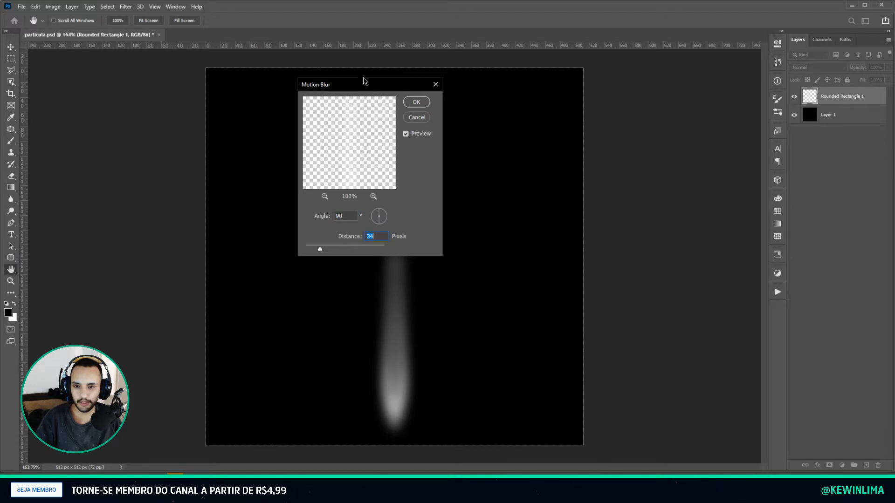
left_click_drag(354, 90, 104, 87)
key("Return")
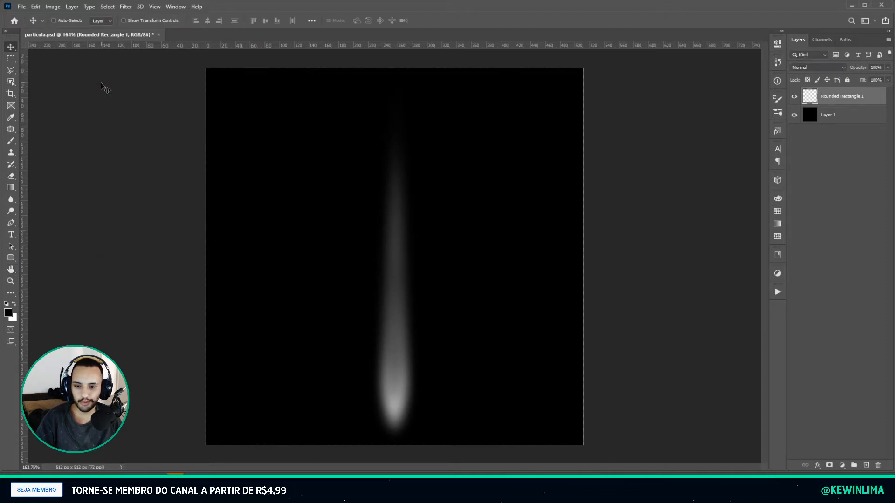
Step: Center the blurred drop vertically on the canvas and clear the selection
key("ctrl+a")
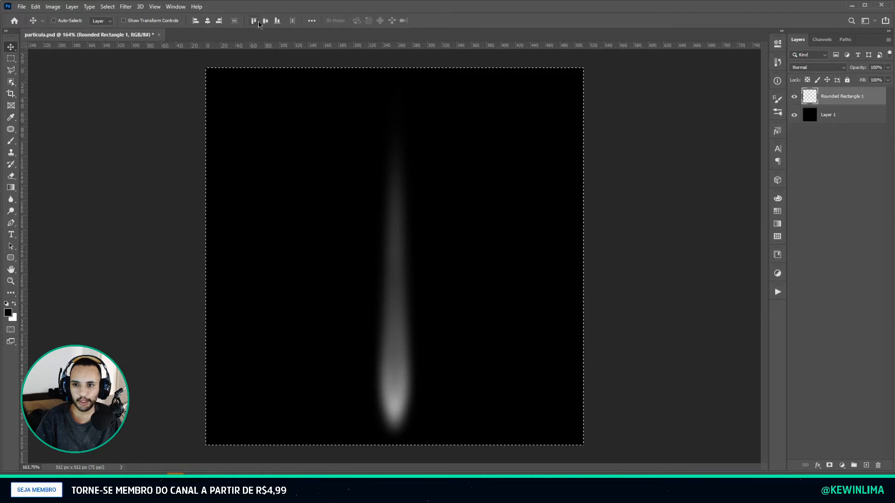
left_click(265, 23)
key("ctrl+d")
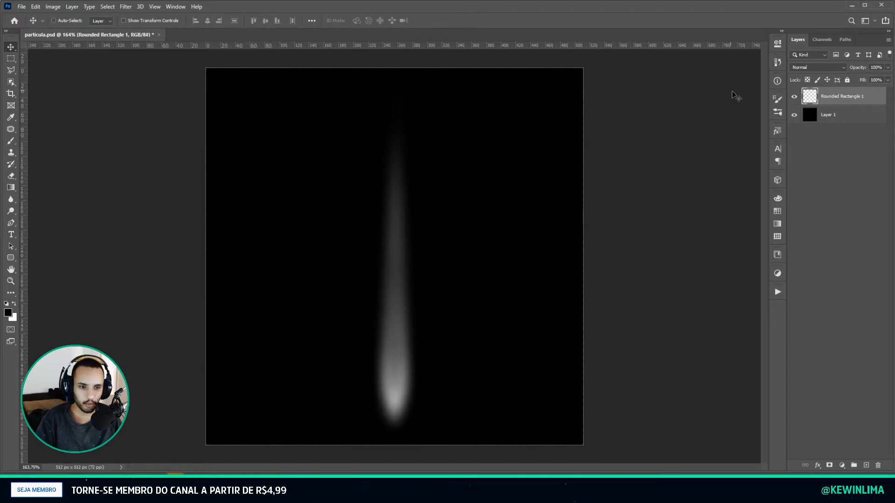
Step: Hide the black Layer 1 so the background is transparent, and save the document
left_click(793, 115)
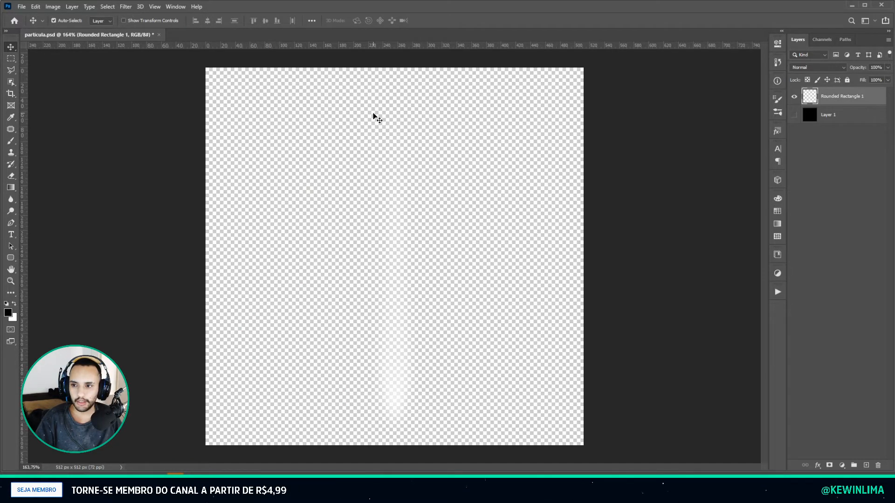
key("ctrl+s")
left_click(674, 136)
Step: Save a PNG copy of the document as particula.png in the chuva\particula folder and copy that folder's path
key("ctrl+shift+s")
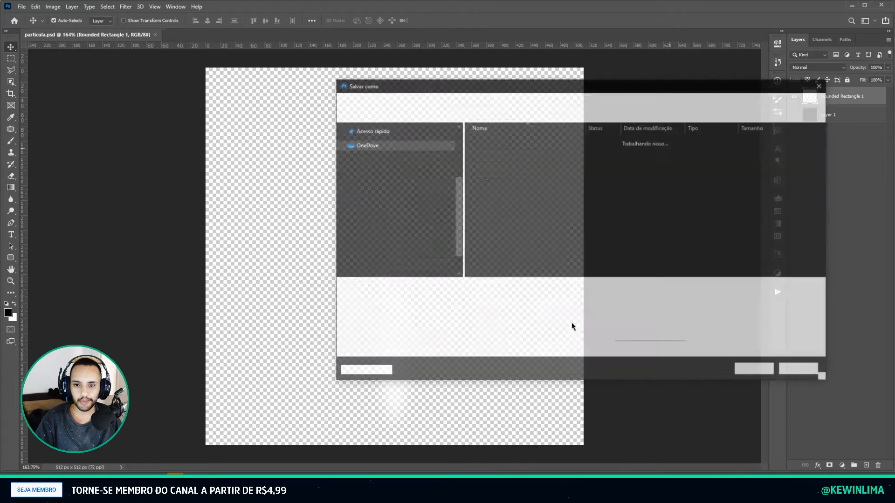
left_click(419, 299)
left_click(415, 418)
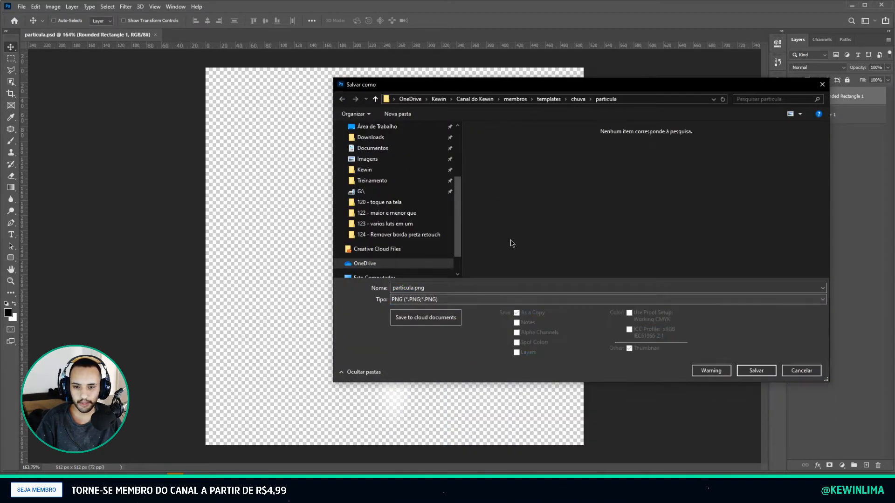
left_click(636, 99)
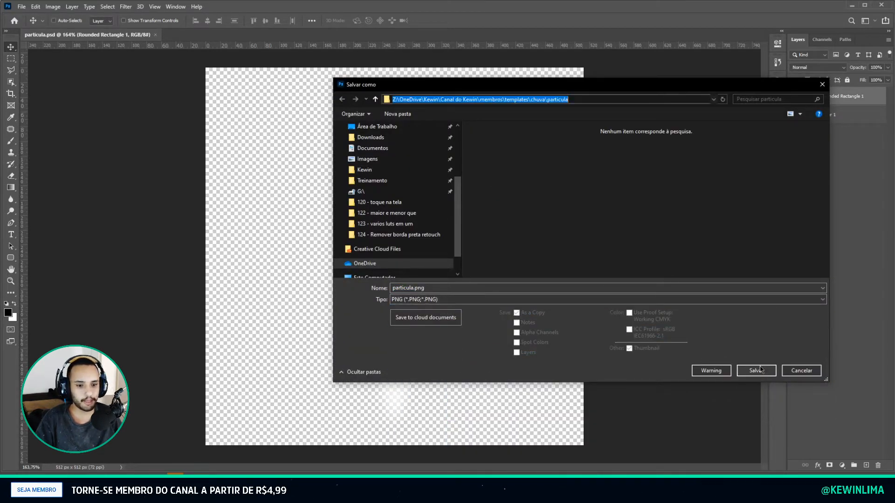
left_click(756, 370)
key("Return")
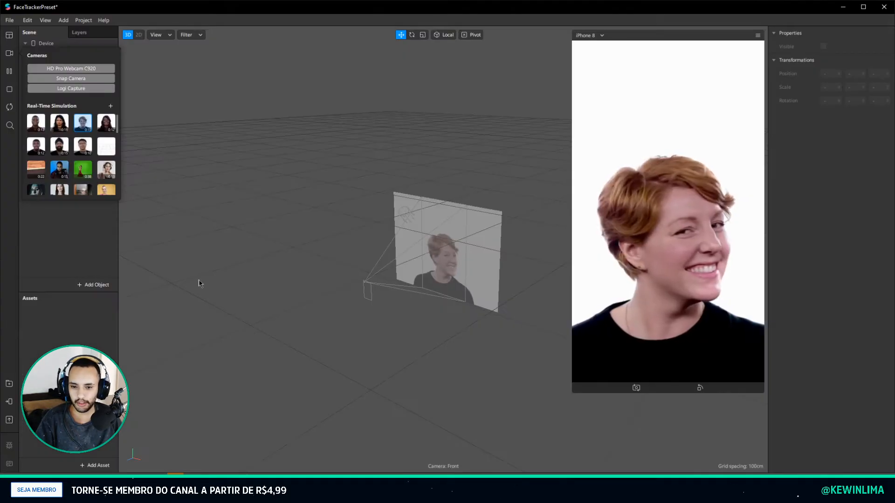
Step: Switch to Spark AR Studio, import particula.png from the chuva\particula folder as a texture and set it to no compression
left_click(199, 284)
left_click(95, 465)
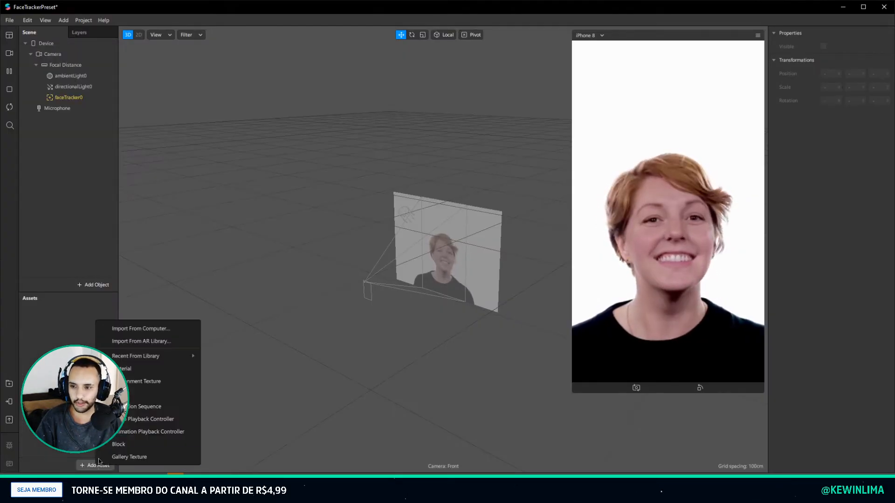
left_click(141, 331)
key("ctrl+v")
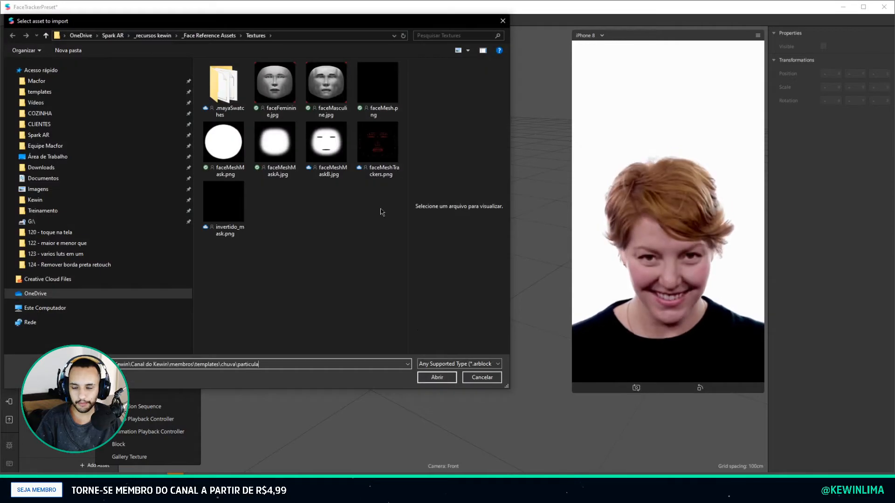
key("Return")
double_click(236, 94)
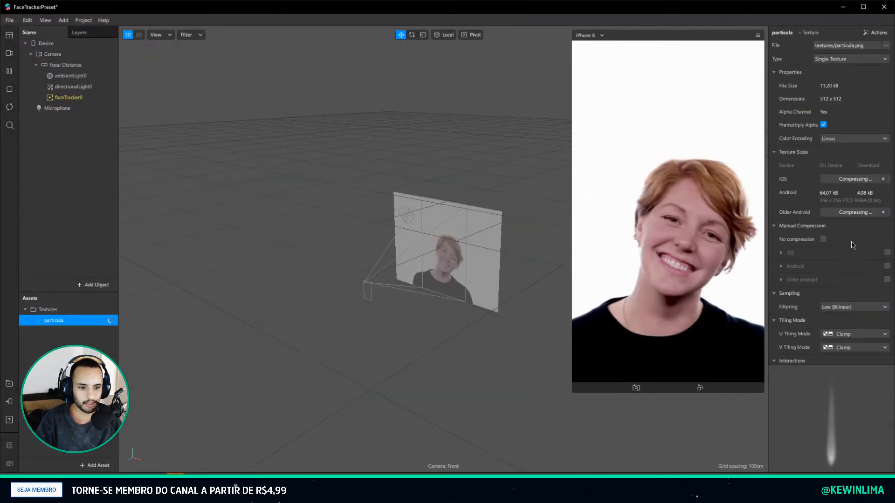
left_click(824, 240)
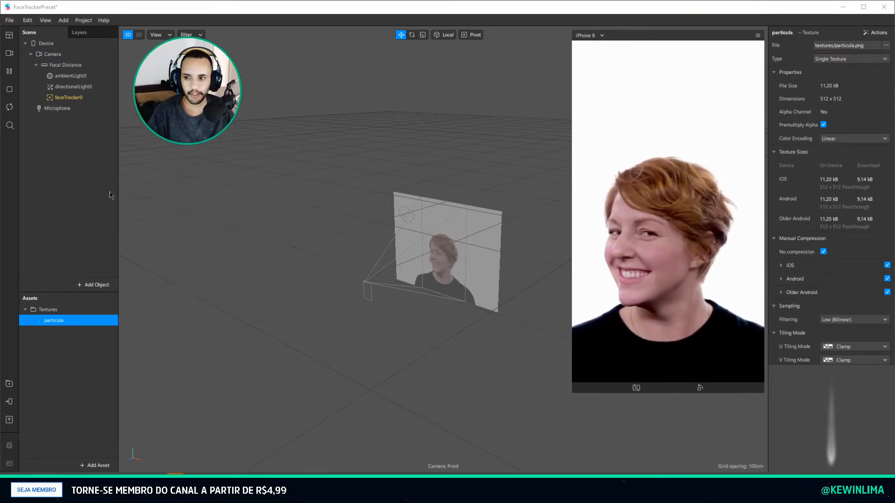
Step: Add a canvas to the scene and rename it chuva
right_click(97, 176)
mouse_move(129, 179)
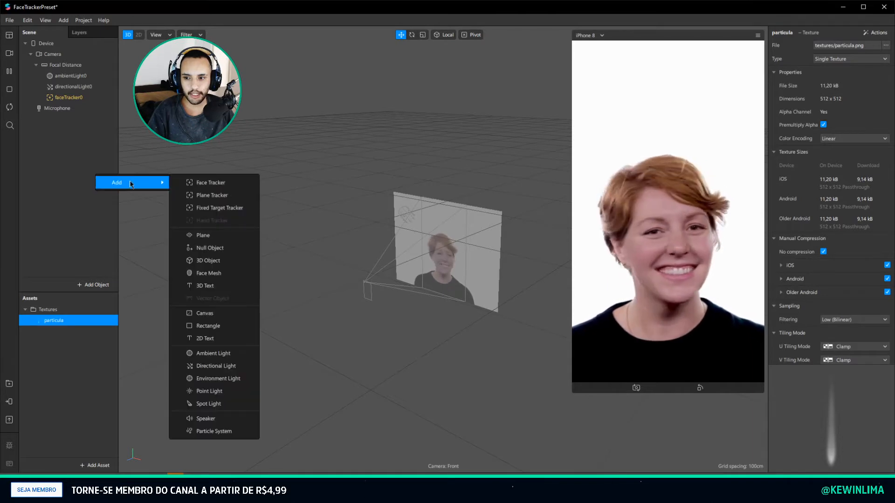
left_click(206, 311)
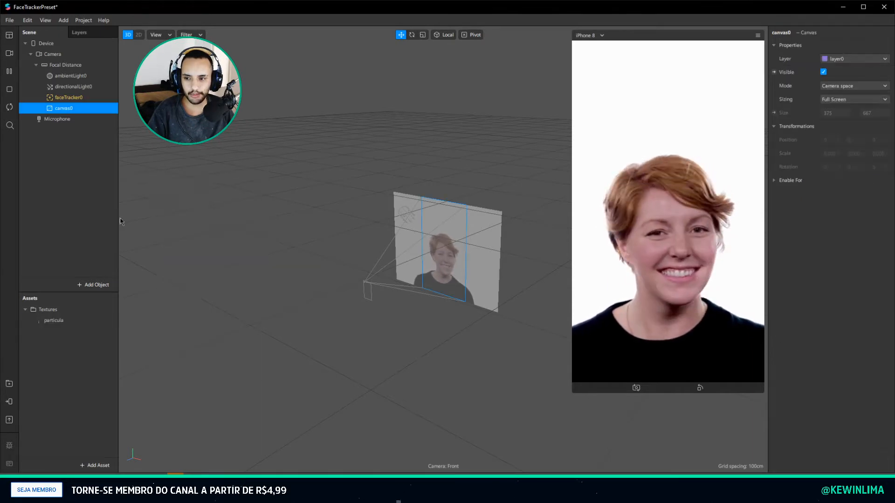
double_click(63, 112)
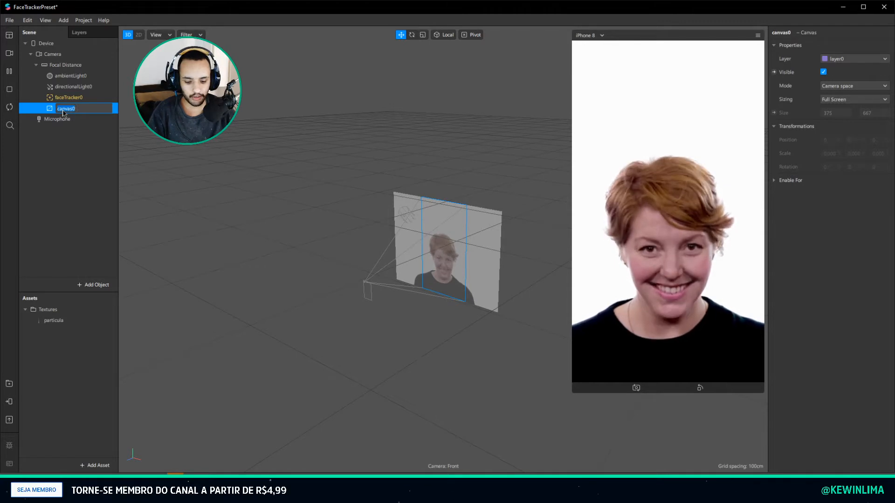
type("chuva")
key("Return")
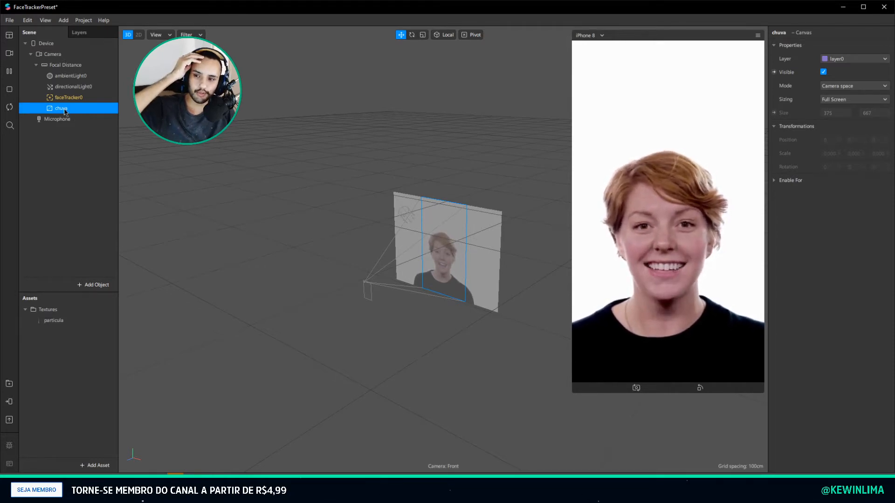
Step: Add a rectangle inside the chuva canvas and make it fill the canvas's full width and height
left_click_drag(70, 274, 71, 119)
left_click(71, 119)
left_click(67, 109)
right_click(68, 112)
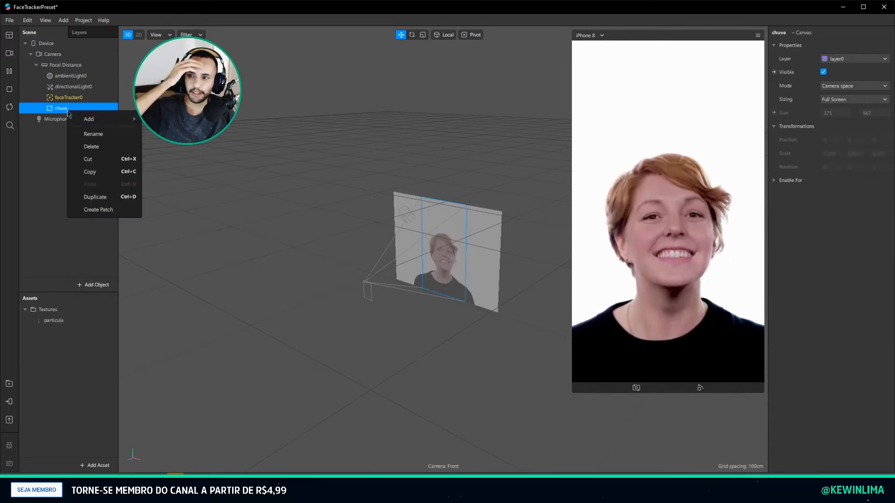
mouse_move(80, 120)
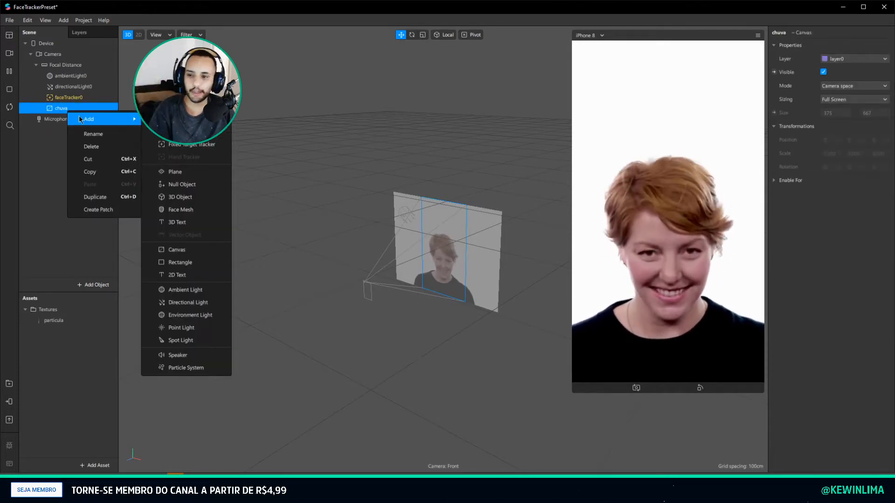
left_click(187, 263)
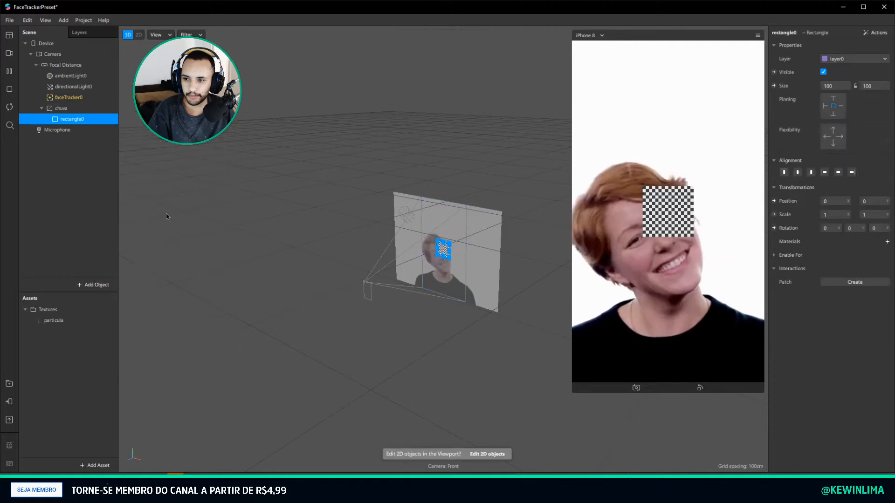
left_click(878, 84)
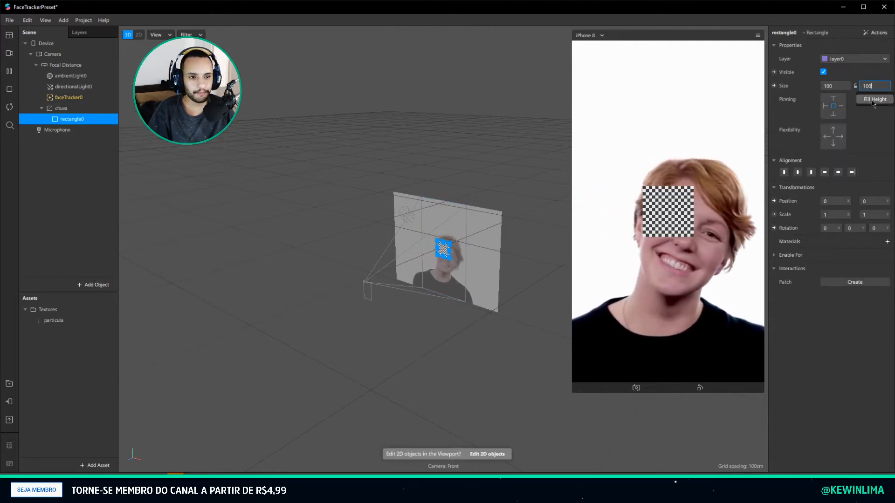
left_click(873, 100)
left_click(839, 99)
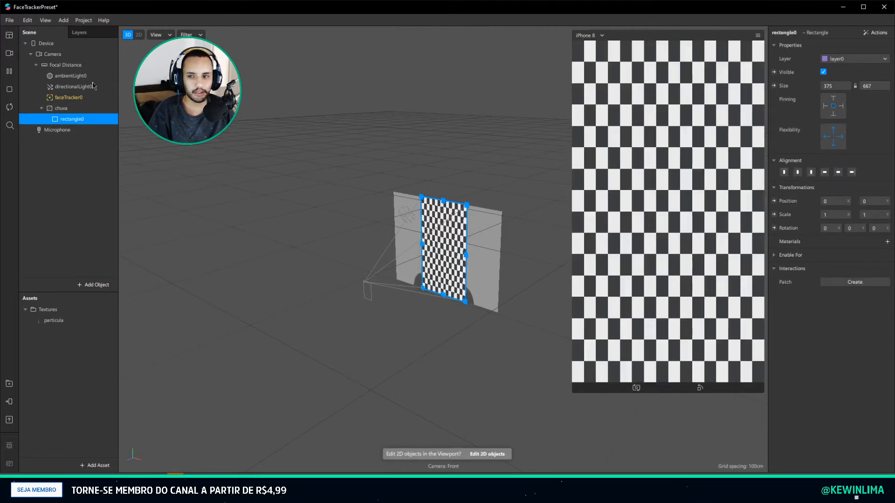
Step: Delete the rectangle and the chuva canvas from the scene
key("Delete")
left_click(70, 109)
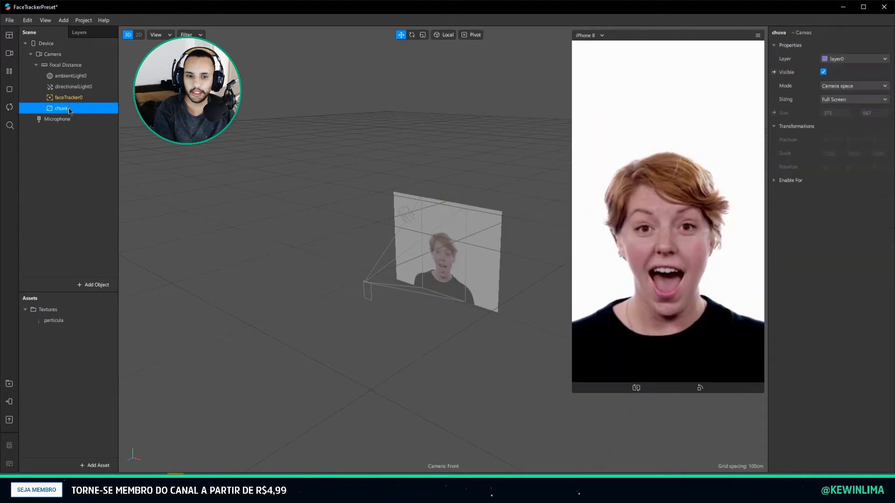
key("Delete")
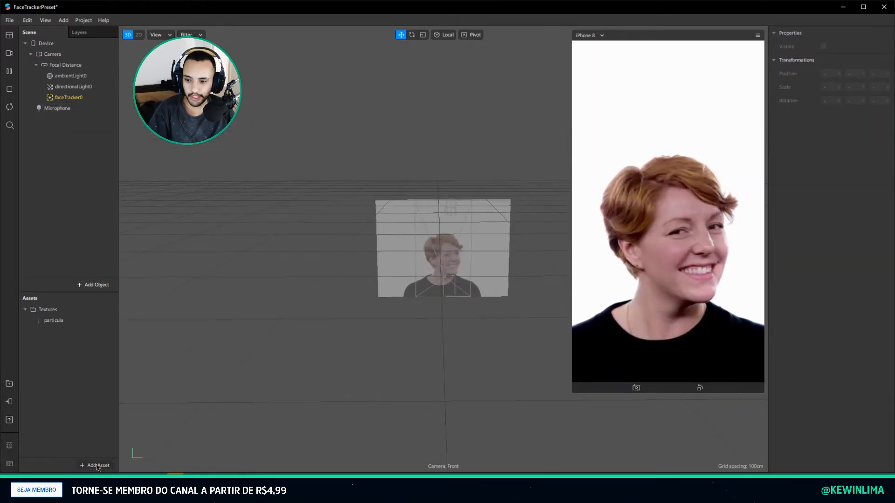
Step: Create a material named particula, assign the particula texture to it and expand its advanced render options
left_click(98, 465)
left_click(108, 368)
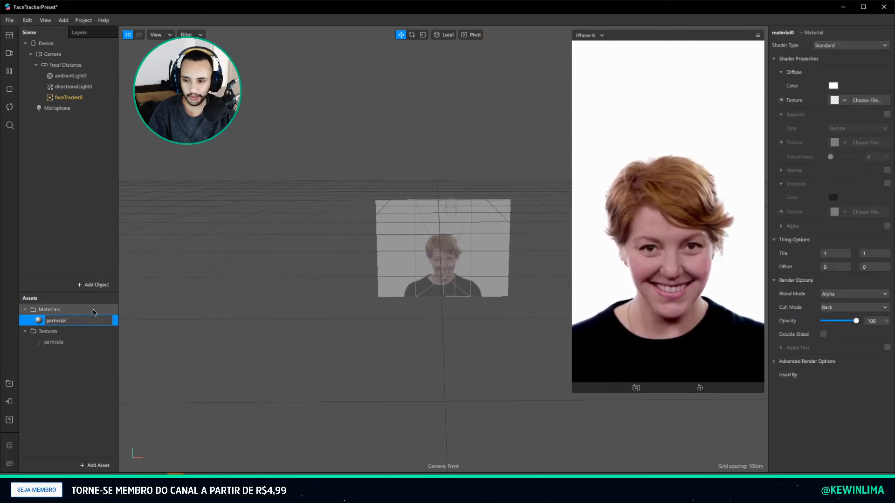
left_click(844, 100)
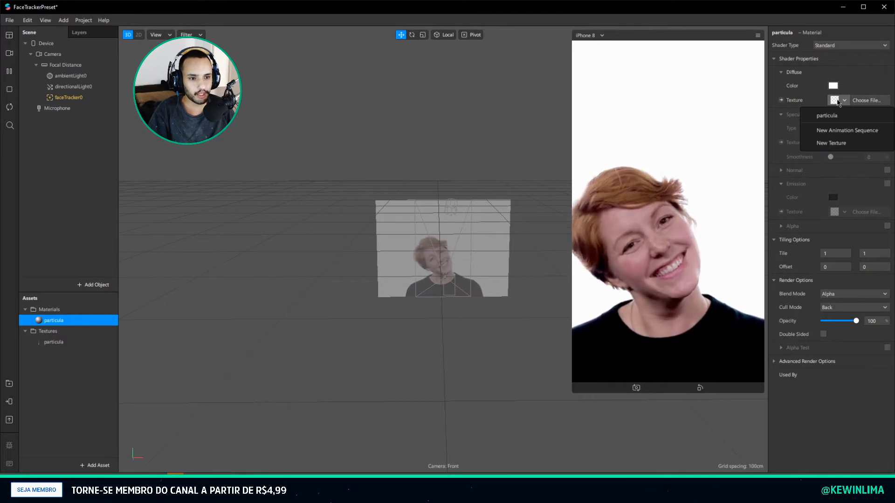
left_click(821, 113)
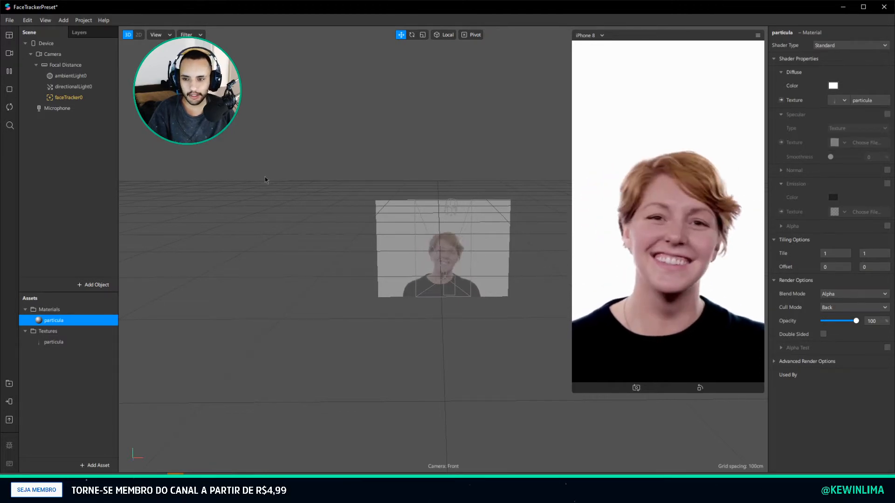
right_click_drag(264, 177, 162, 161)
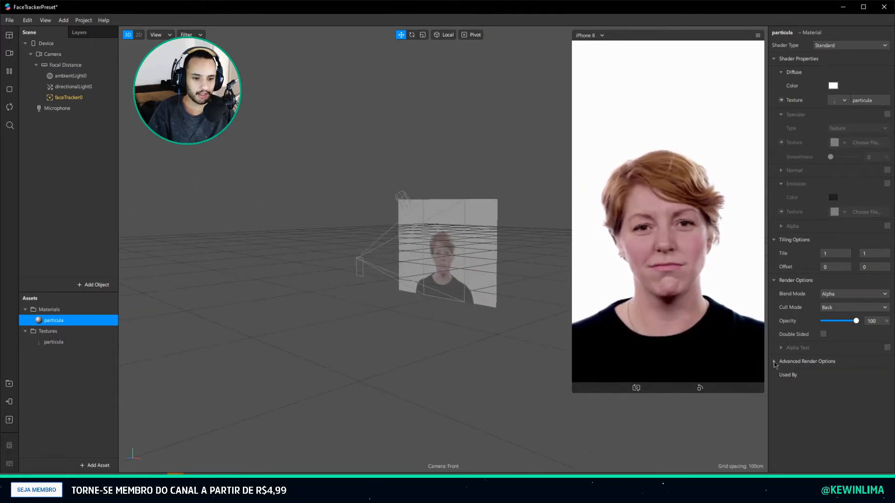
left_click(774, 362)
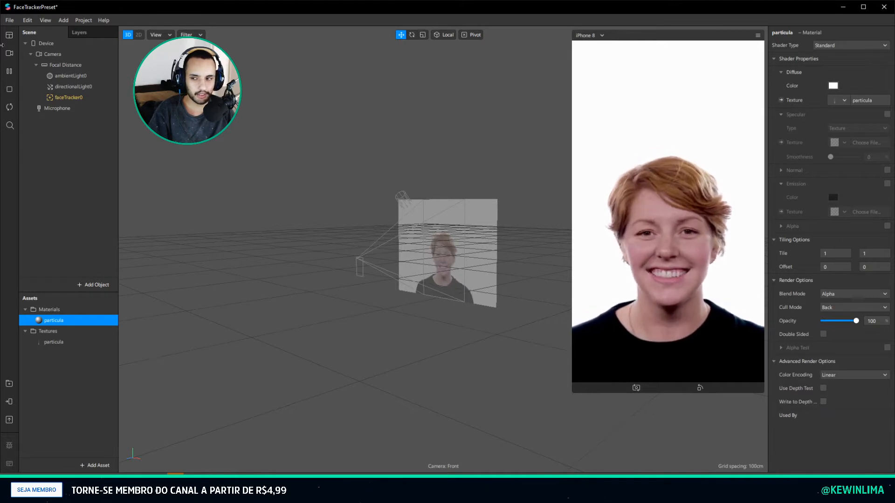
Step: Change the real-time simulation preview to the outdoor video with the metal staircase and pavement
left_click(9, 53)
scroll(80, 161, "down", 3)
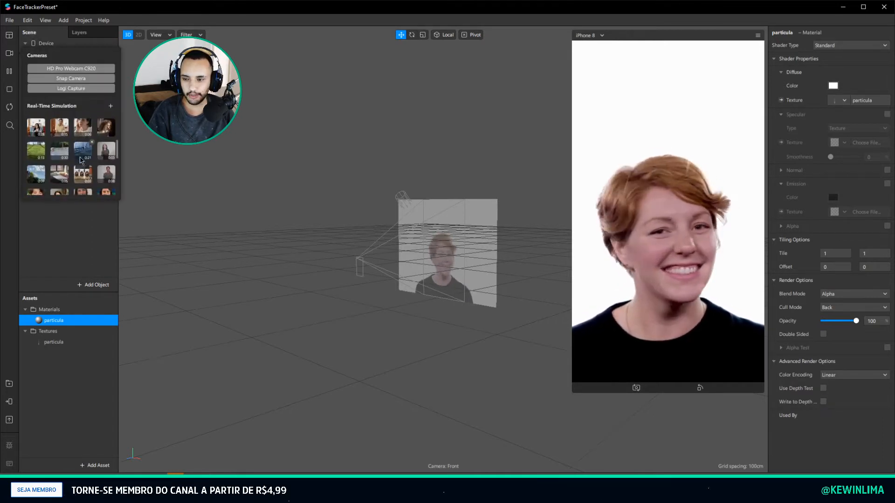
left_click(84, 149)
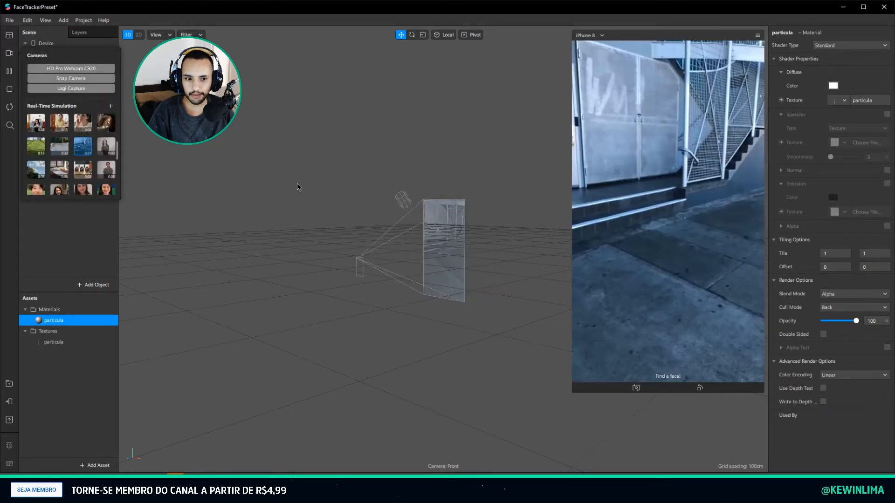
mouse_move(572, 233)
left_mouse_down()
mouse_move(612, 233)
mouse_move(571, 233)
left_mouse_up()
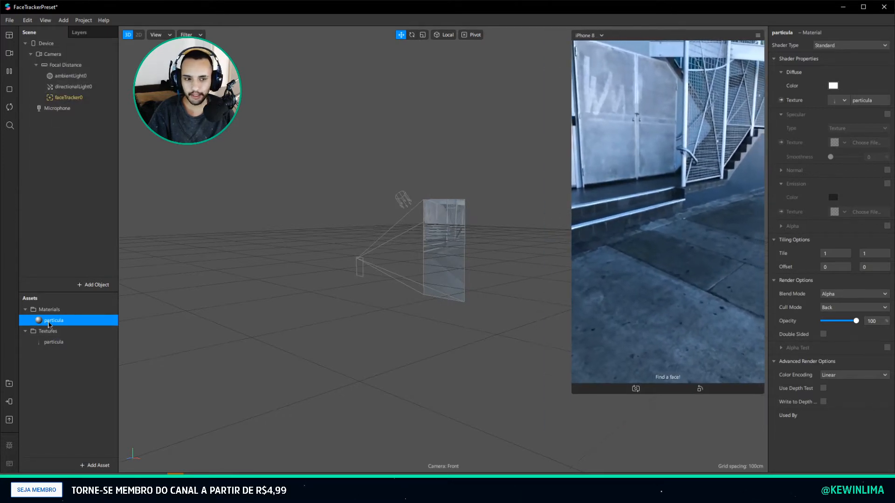
Step: Set the particula material's shader type to Flat and inspect the particula texture's compression formats
left_click(834, 46)
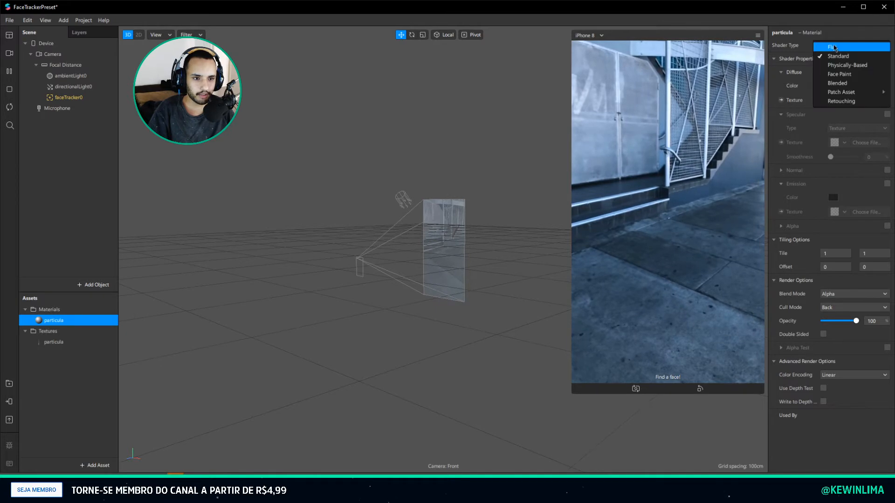
left_click(827, 47)
left_click(774, 263)
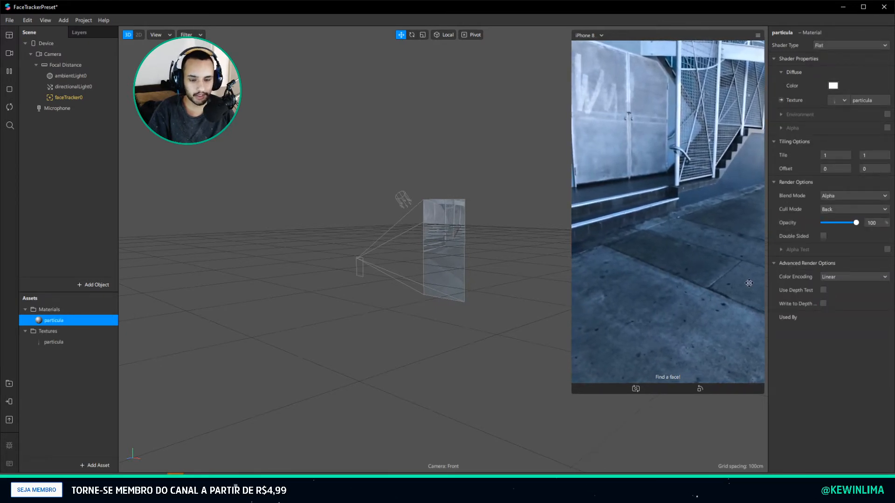
left_click(55, 343)
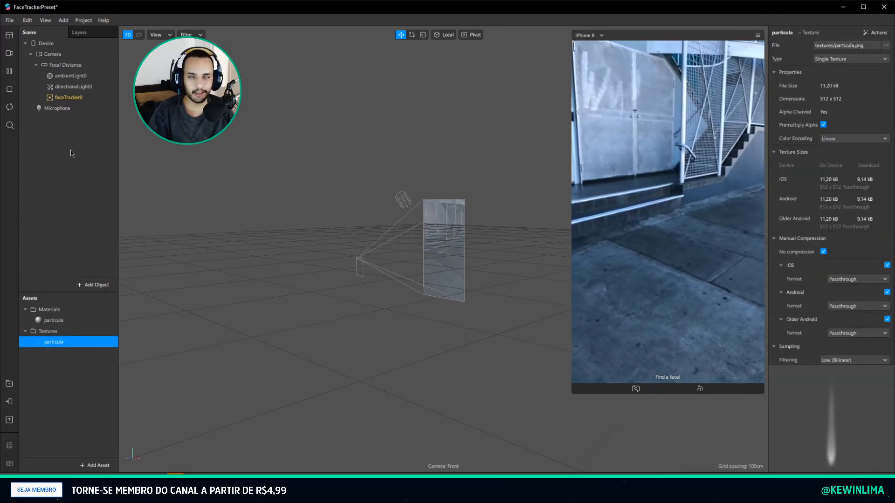
Step: Add a particle system to the scene under the camera's focal distance
scroll(331, 261, "up", 6)
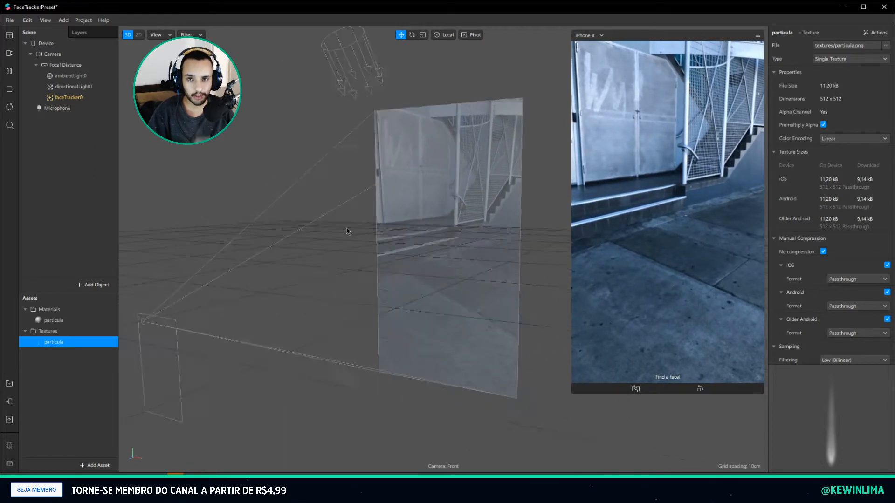
middle_click_drag(347, 232, 371, 226)
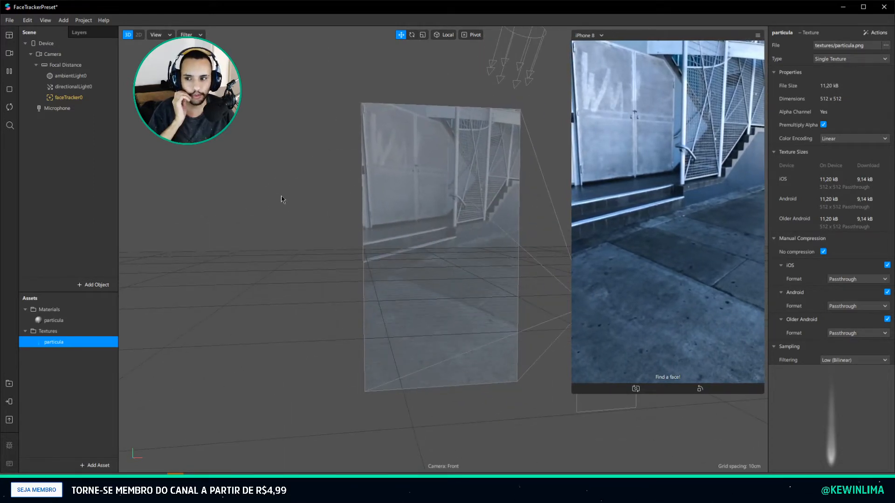
right_click(55, 138)
mouse_move(86, 143)
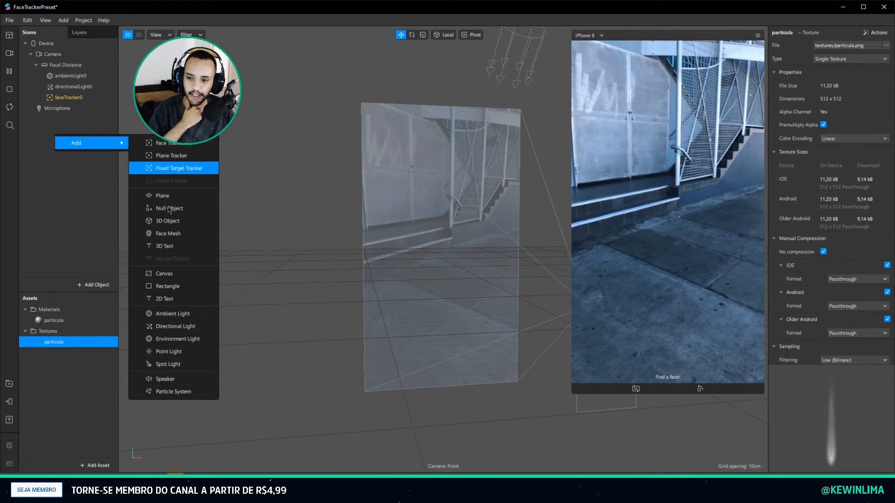
left_click(165, 392)
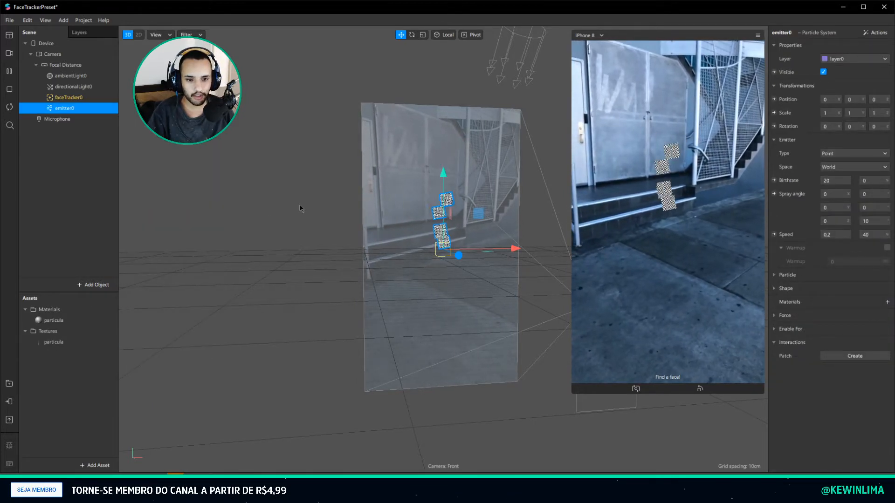
left_click_drag(380, 250, 335, 236)
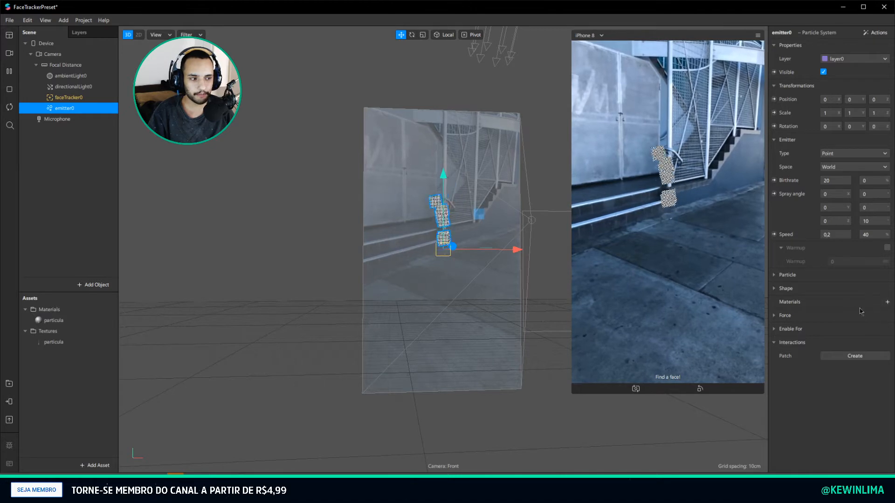
Step: Assign the existing particula material to the particle system
left_click(887, 301)
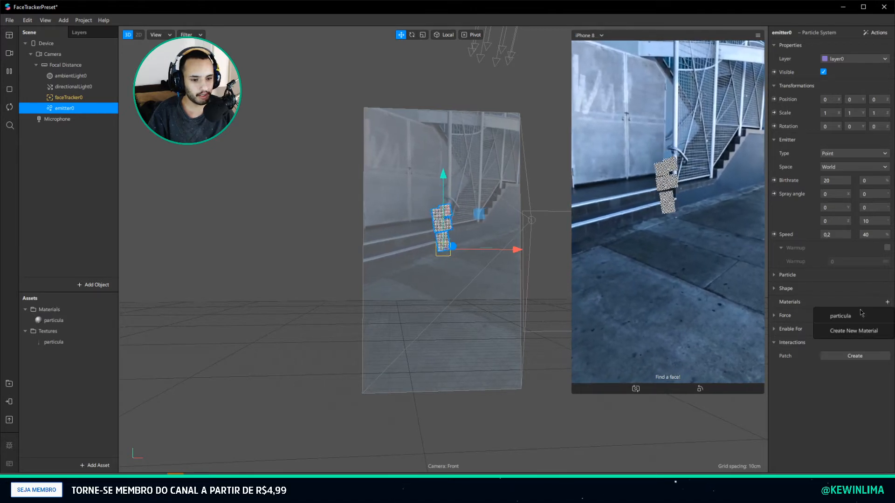
left_click(846, 319)
scroll(461, 224, "up", 5)
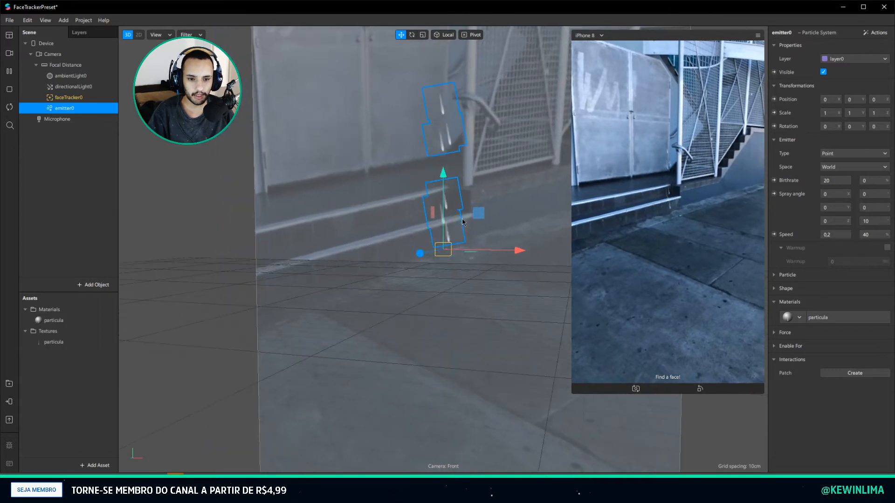
middle_click_drag(462, 223, 391, 187)
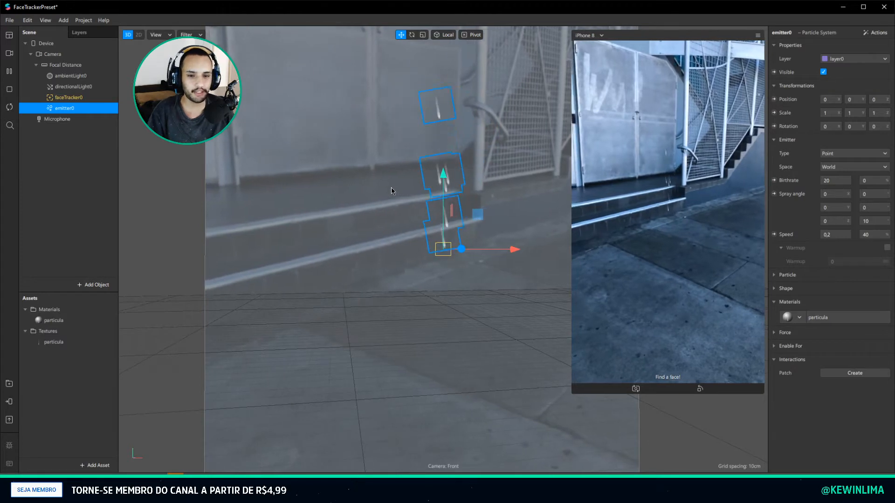
Step: Move the particle emitter up to the top edge of the camera plane, at a Y position of 0,256
key("f")
left_click_drag(349, 259, 401, 253, "alt")
scroll(403, 251, "down", 4)
left_click_drag(454, 205, 405, 200, "alt")
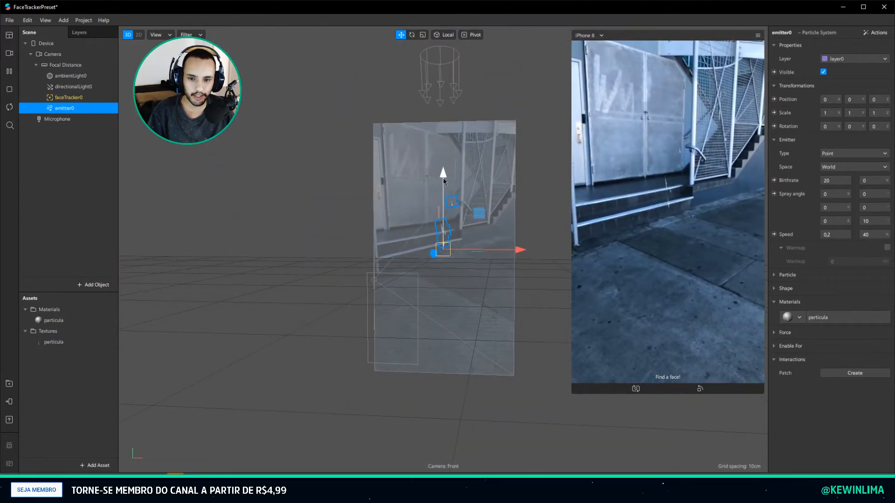
left_click_drag(444, 167, 452, 110)
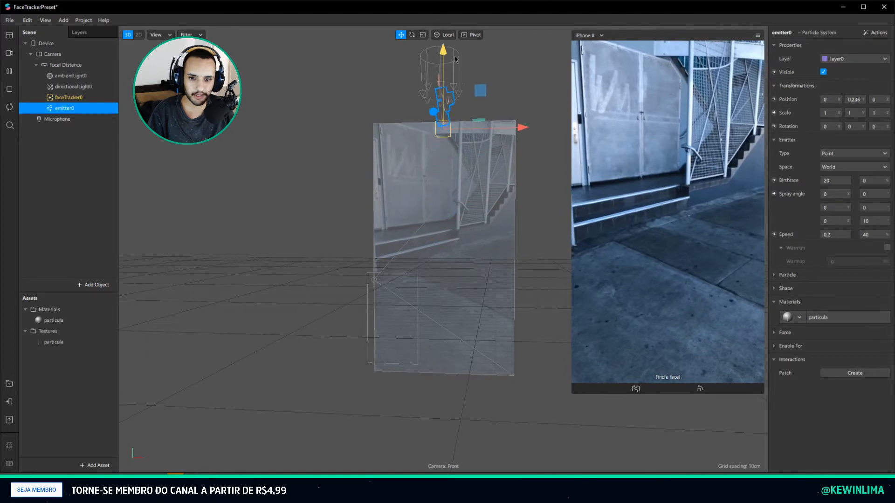
left_click_drag(455, 59, 454, 52)
left_click_drag(361, 110, 387, 180, "alt")
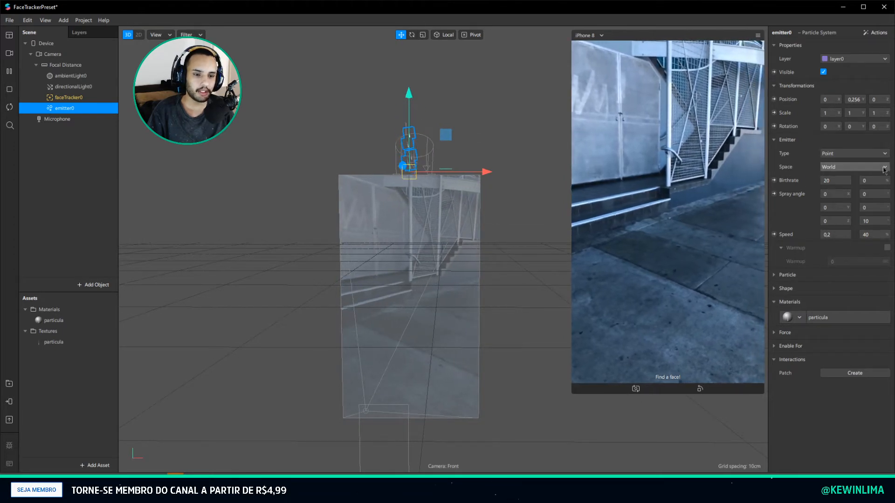
Step: Change the particle emitter's type from Point to Line
left_click(825, 158)
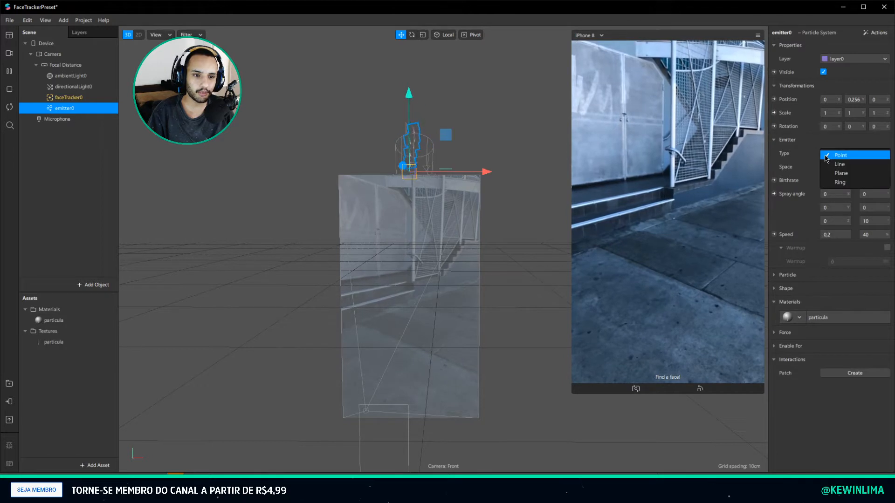
left_click(825, 163)
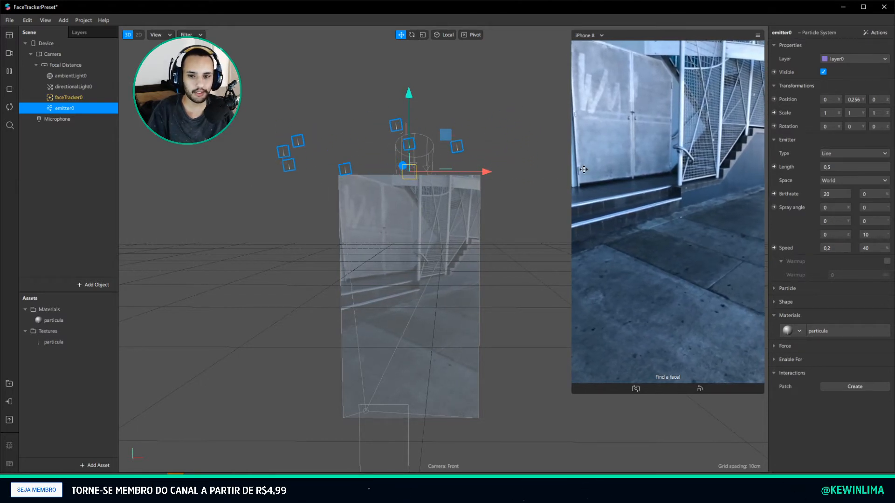
mouse_move(321, 170)
left_mouse_down("alt")
mouse_move(324, 183)
mouse_move(448, 194)
mouse_move(252, 186)
mouse_move(325, 175)
left_mouse_up("alt")
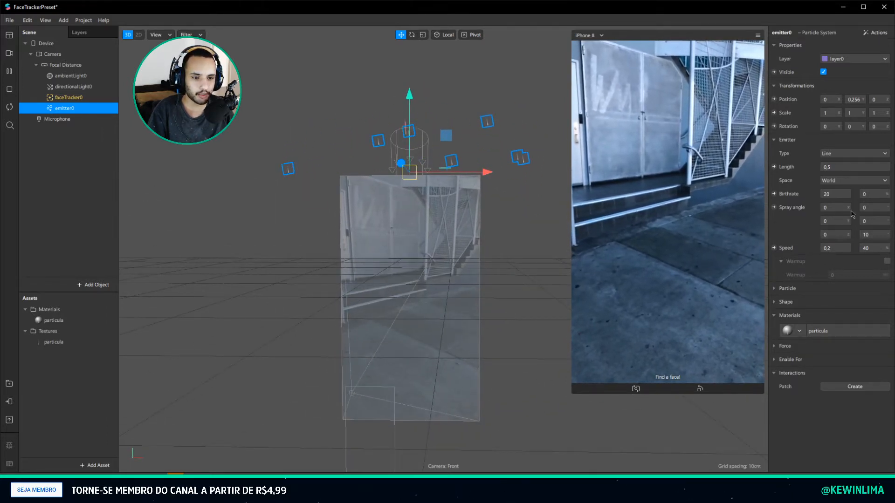
Step: Try a value of 180 for the emitter's X spray angle and set it back to 0
left_click(837, 209)
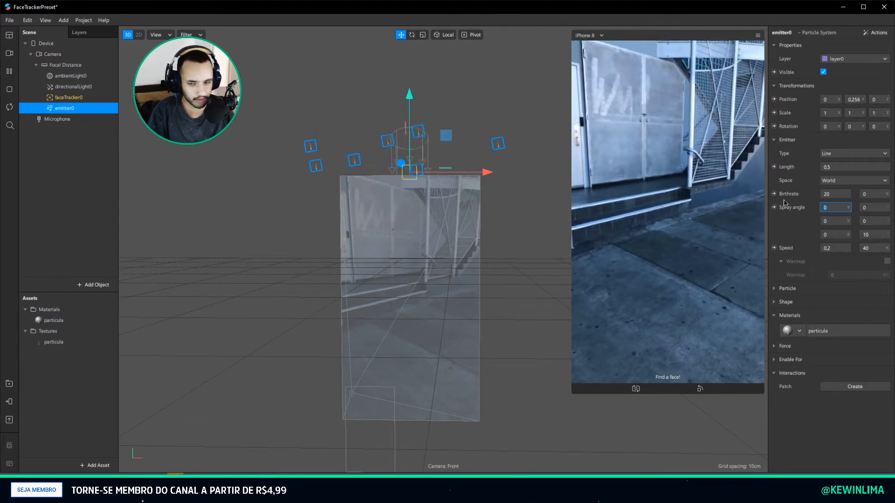
left_click_drag(485, 174, 377, 194, "alt")
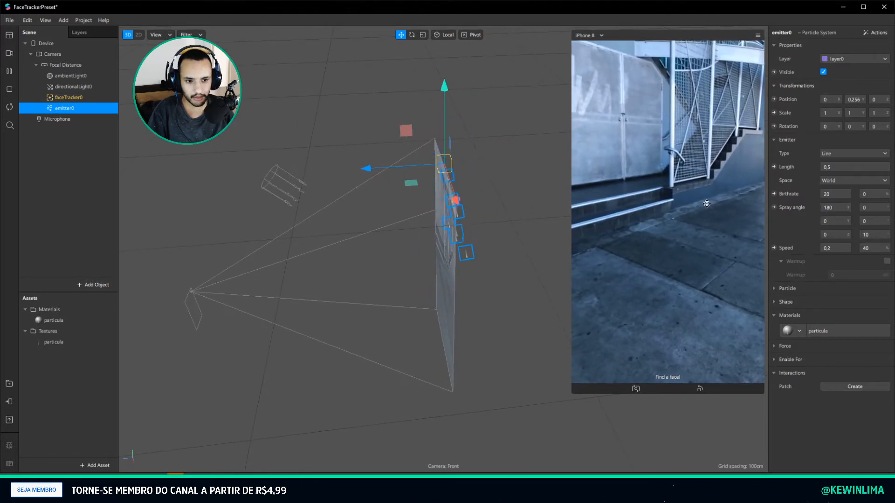
left_click_drag(452, 222, 583, 160, "alt")
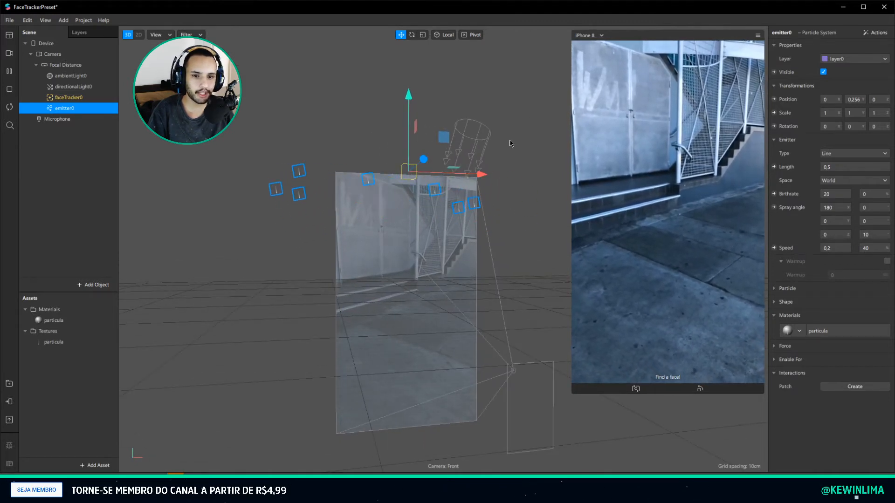
key("ctrl+z")
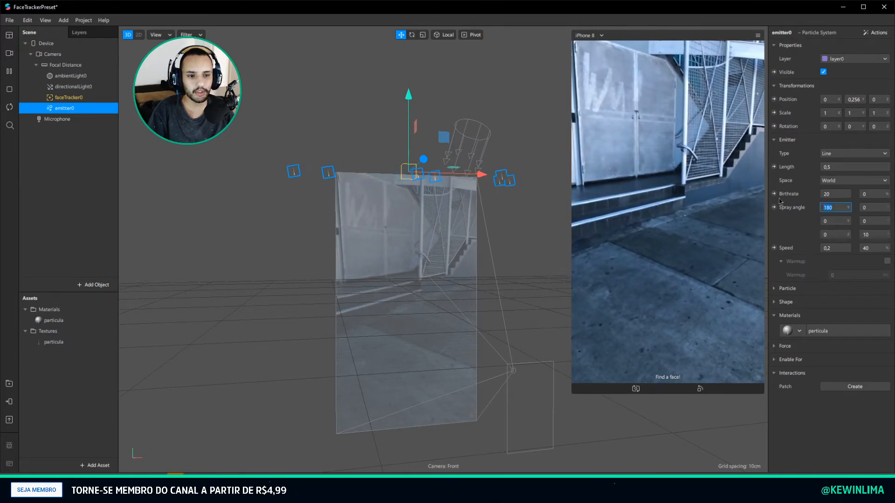
type("0")
key("Return")
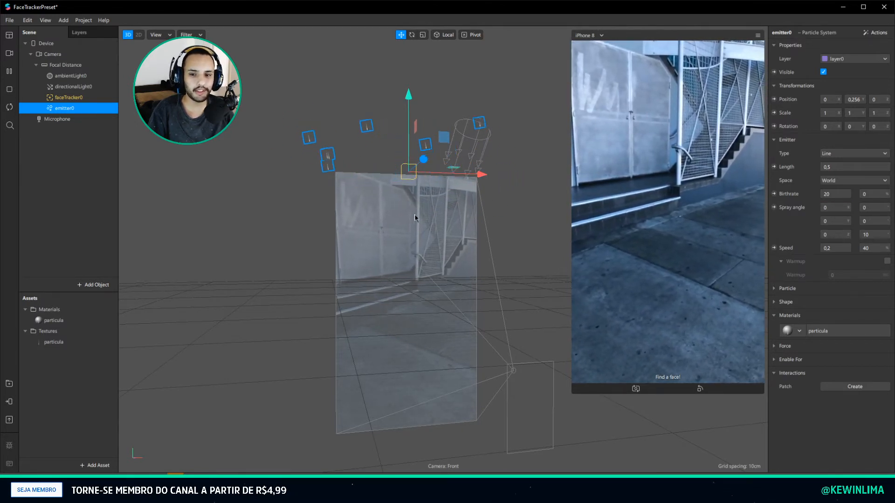
Step: Set the emitter's particle speed to 0,1
right_click_drag(415, 218, 568, 255)
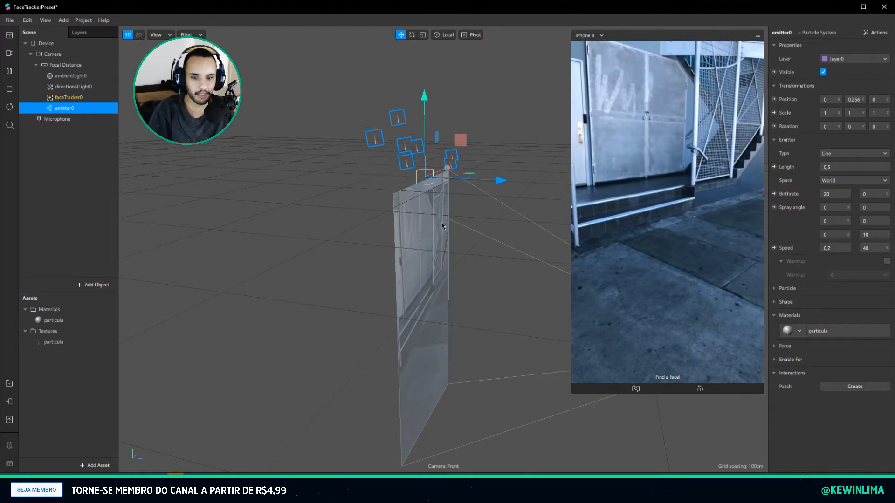
right_click_drag(443, 224, 263, 210)
scroll(263, 210, "down", 4)
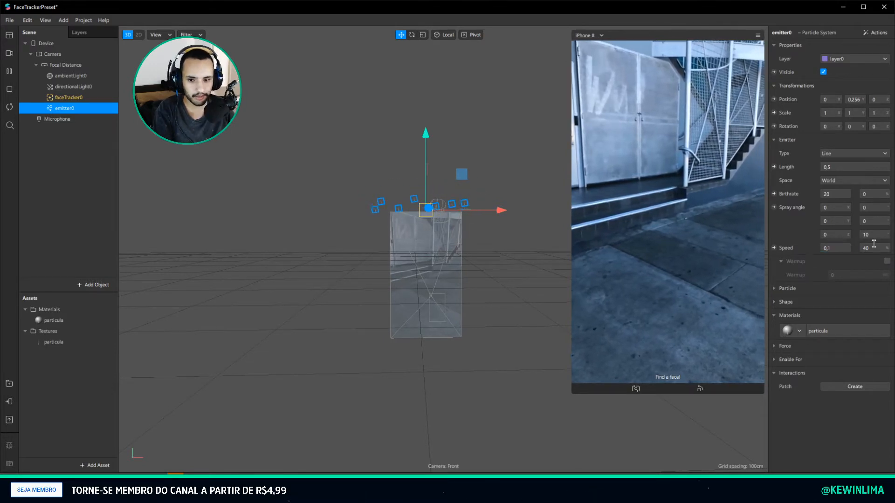
scroll(476, 246, "up", 3)
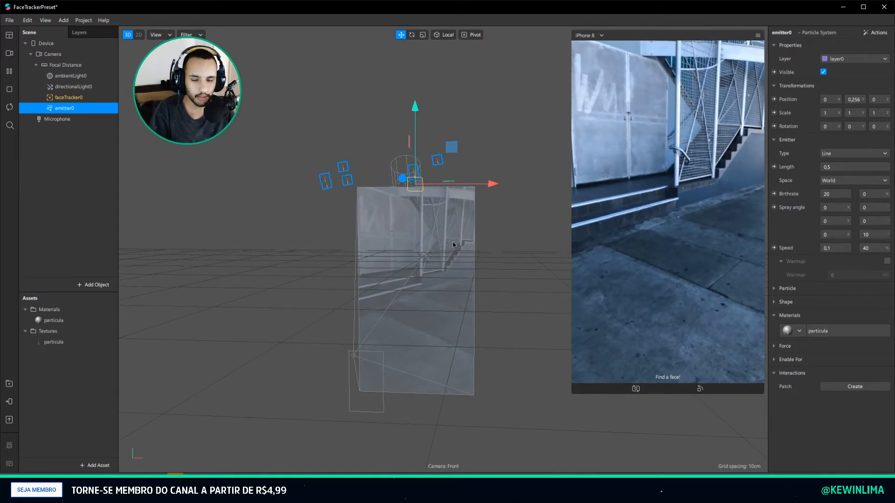
Step: Enable the emitter's force acceleration with a Y strength of 0,05
left_click(774, 347)
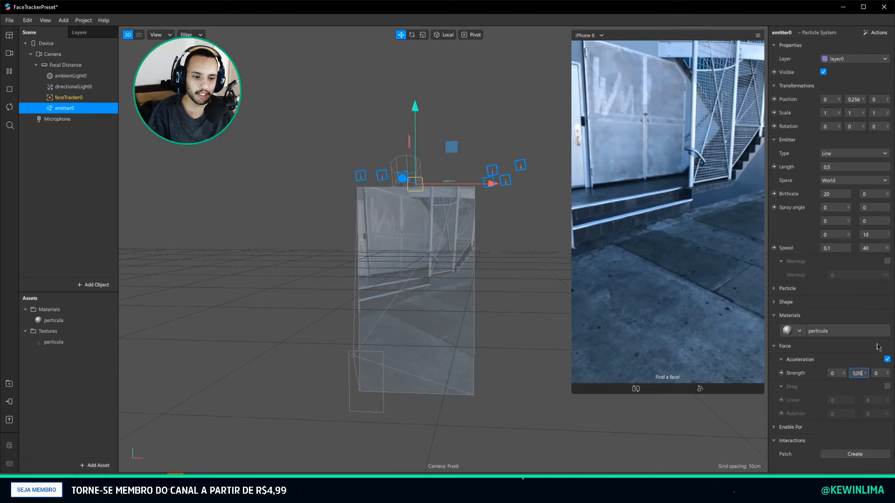
key("Left")
key("Left")
key("Left")
key("Left")
key("Left")
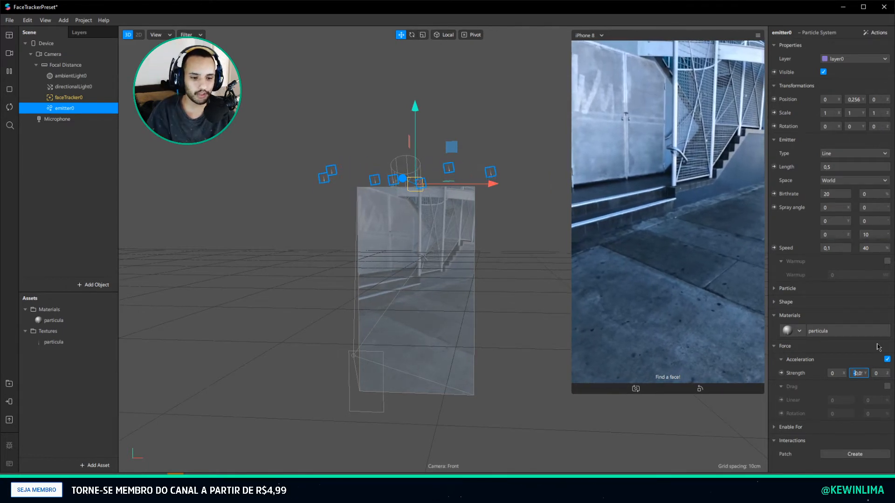
mouse_move(328, 244)
left_mouse_down()
mouse_move(326, 255)
mouse_move(387, 270)
mouse_move(466, 265)
mouse_move(298, 256)
mouse_move(329, 257)
mouse_move(318, 257)
left_mouse_up()
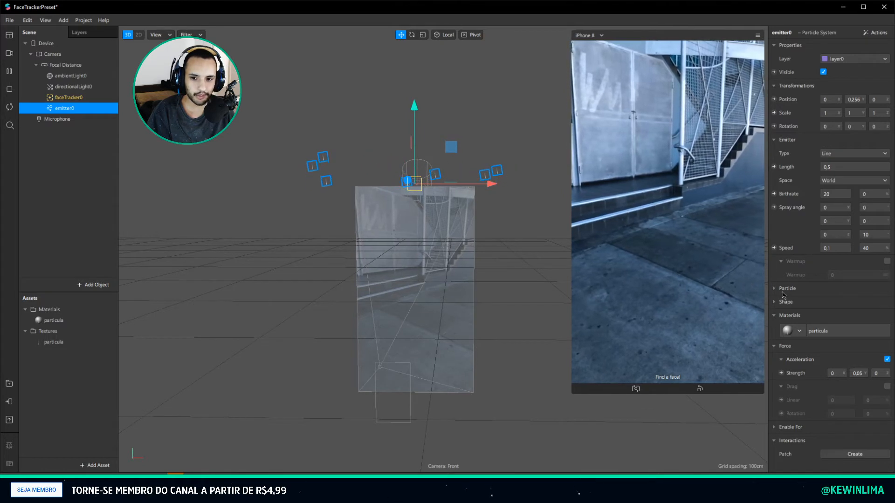
Step: Expand the emitter's particle settings and set the lifespan to 5 seconds
left_click(774, 289)
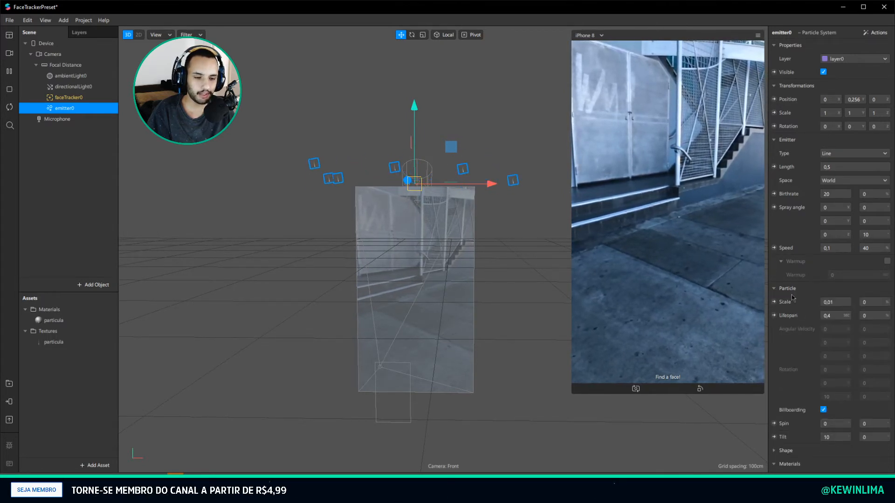
left_click(775, 290)
left_click(774, 289)
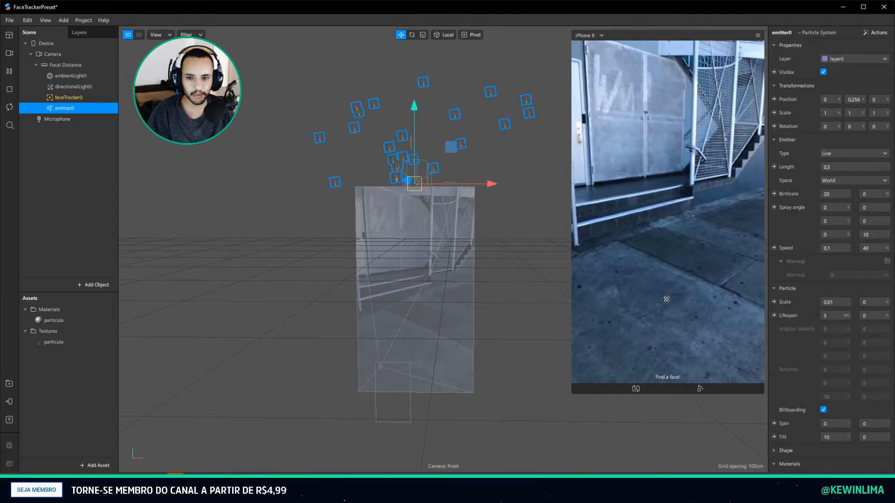
right_click_drag(463, 275, 443, 233)
Step: Make the particles fall by setting the acceleration's Y strength to -0,05
scroll(841, 377, "down", 4)
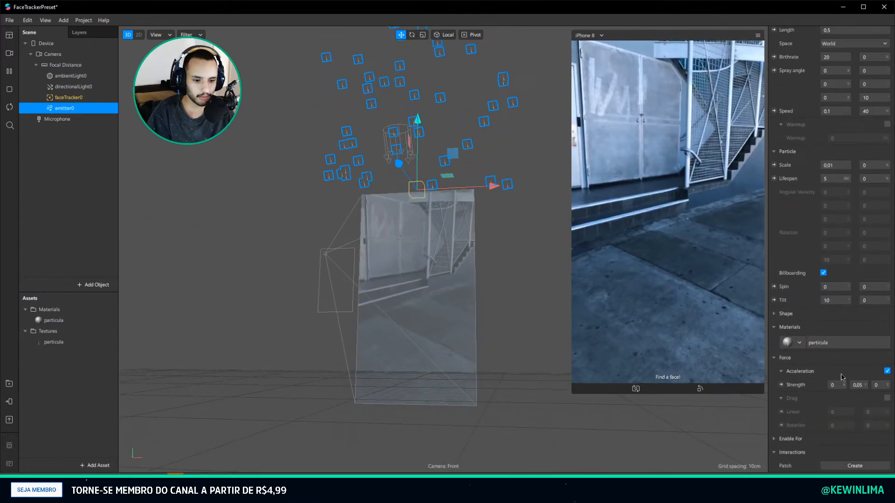
left_click(854, 384)
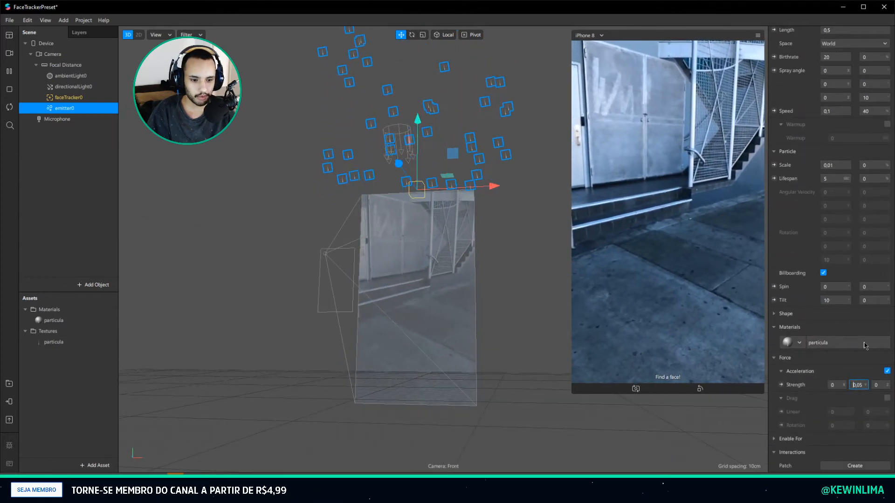
type("-")
key("Return")
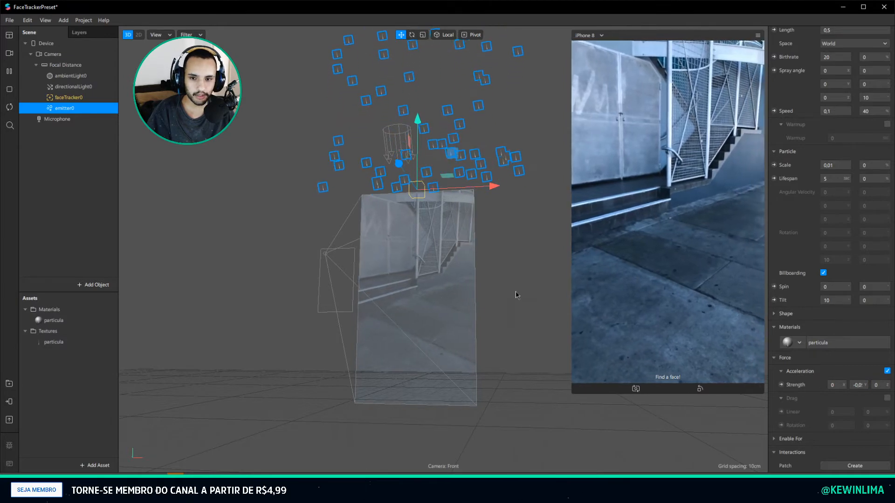
right_click_drag(516, 294, 536, 276)
Step: Strengthen the downward pull by setting the acceleration's Y strength to -0,1
left_click(859, 384)
type("-0,0")
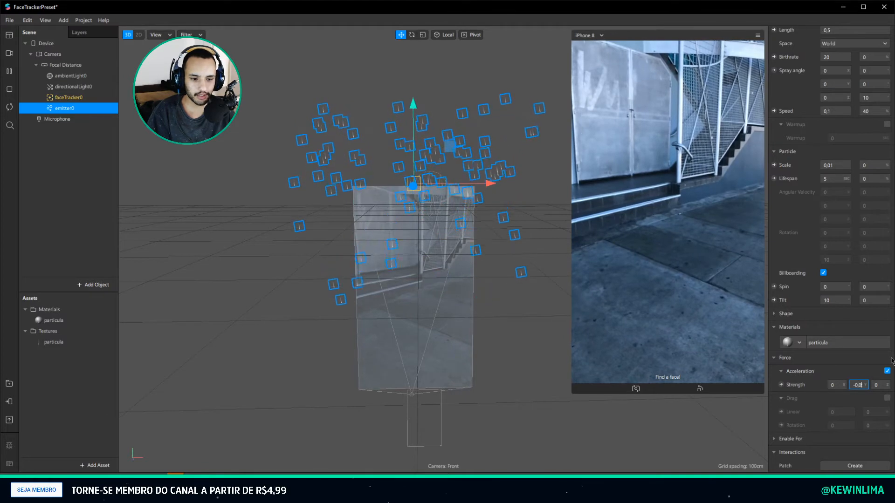
type("5")
key("shift+Left")
key("shift+Left")
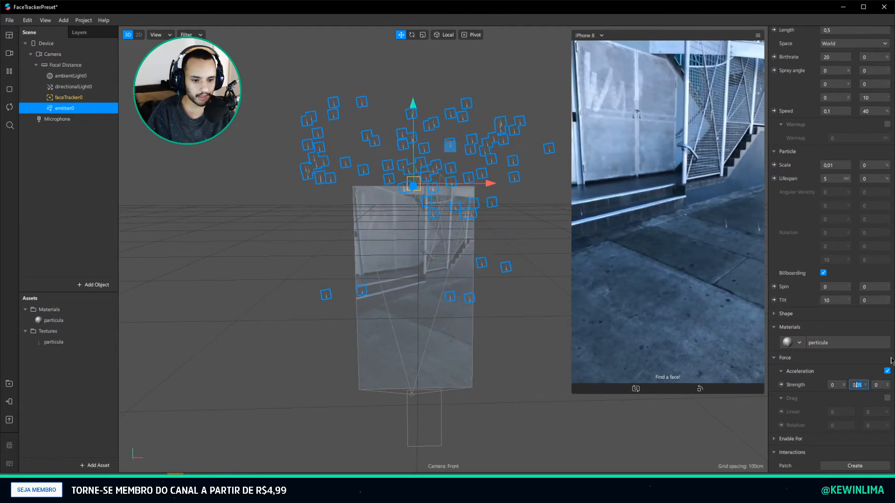
type("1")
key("Return")
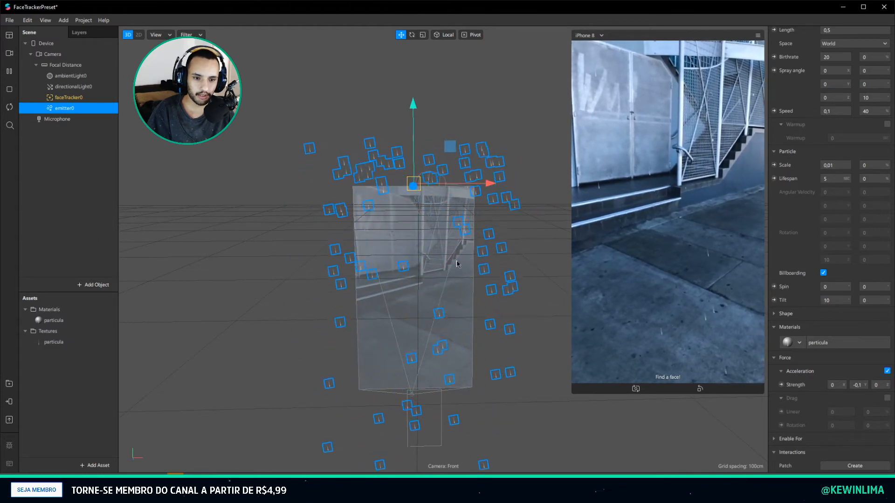
Step: Try an emitter speed of 0,8 and set it back to 0,1
scroll(841, 167, "up", 3)
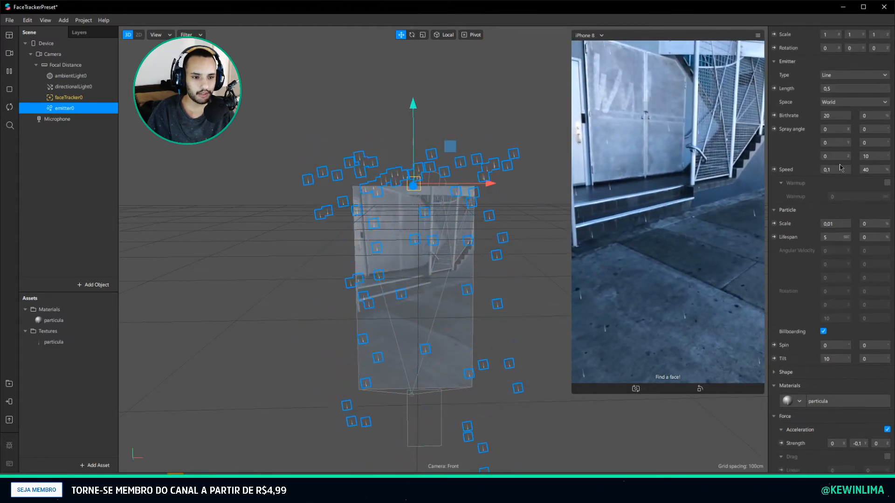
left_click(842, 169)
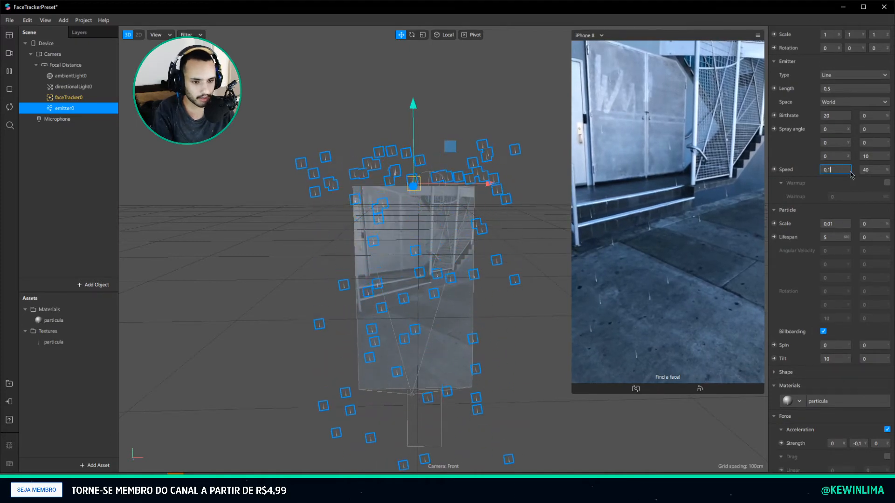
key("BackSpace")
type("8")
key("Return")
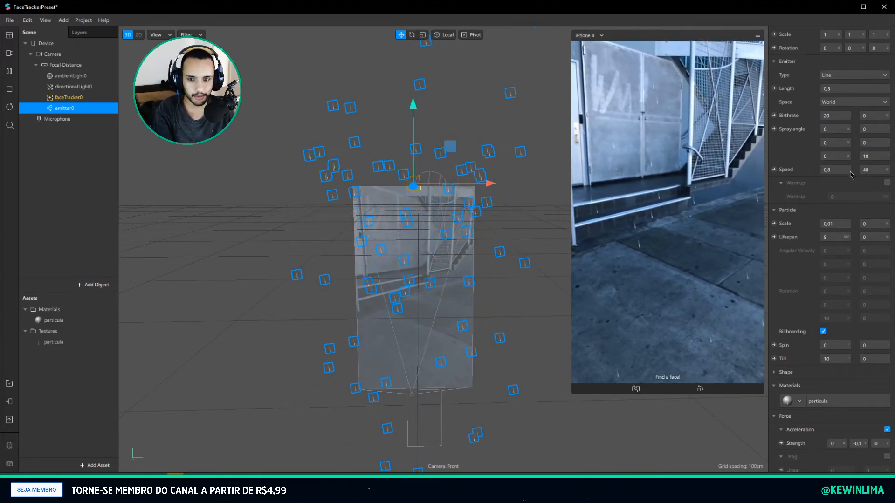
scroll(429, 158, "down", 5)
right_click_drag(430, 158, 399, 204)
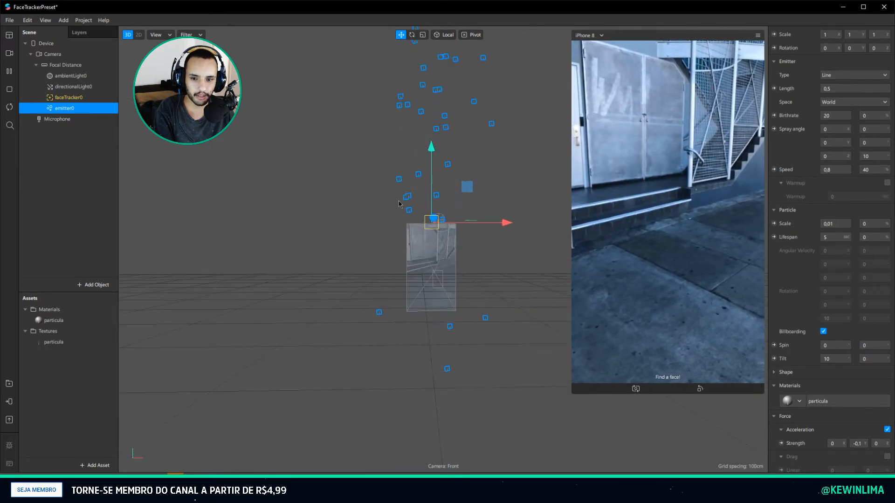
key("BackSpace")
type("1")
key("Return")
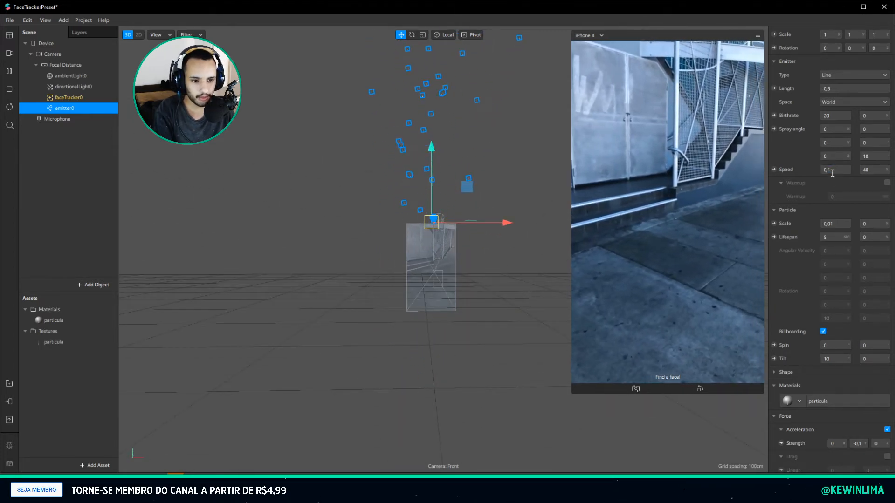
Step: Set the acceleration's Y strength to -0,2
scroll(832, 363, "down", 3)
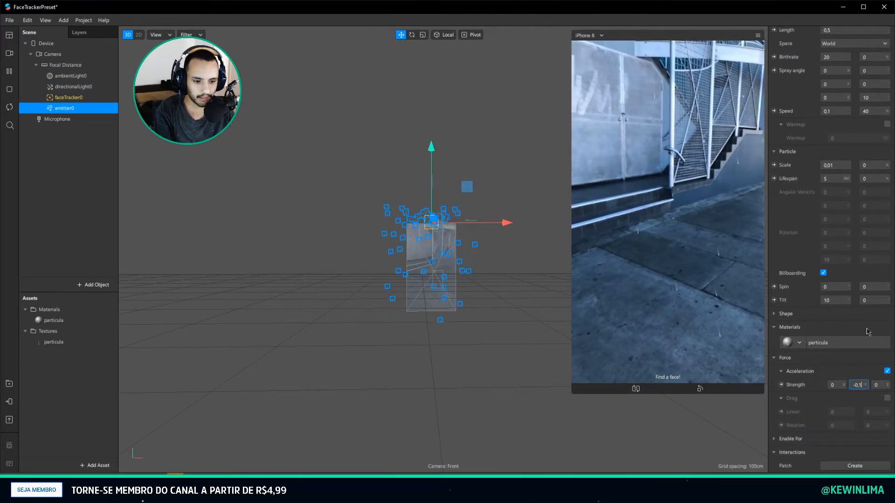
key("BackSpace")
key("BackSpace")
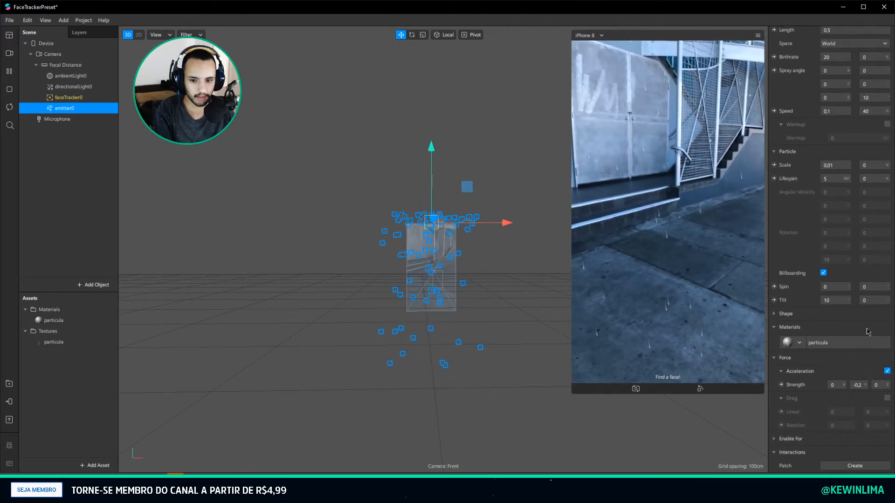
Step: Examine from several angles how far the emitter's particles fall below the camera view
scroll(442, 301, "up", 4)
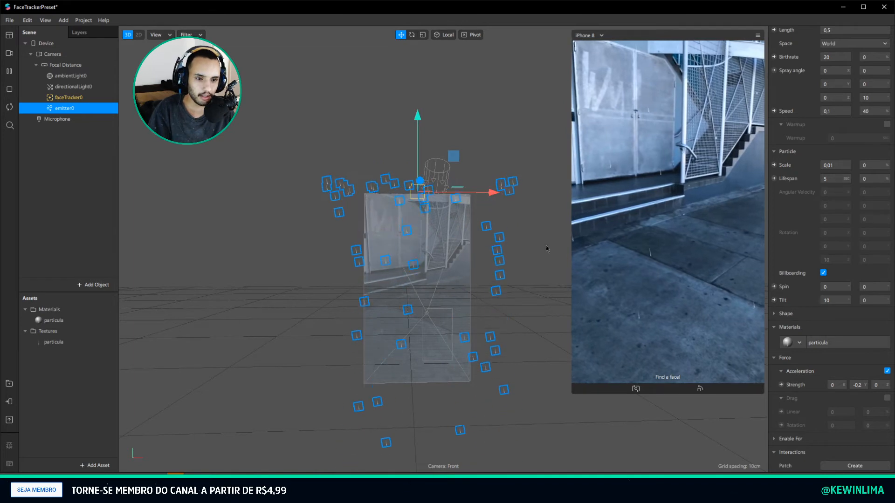
scroll(805, 199, "up", 3)
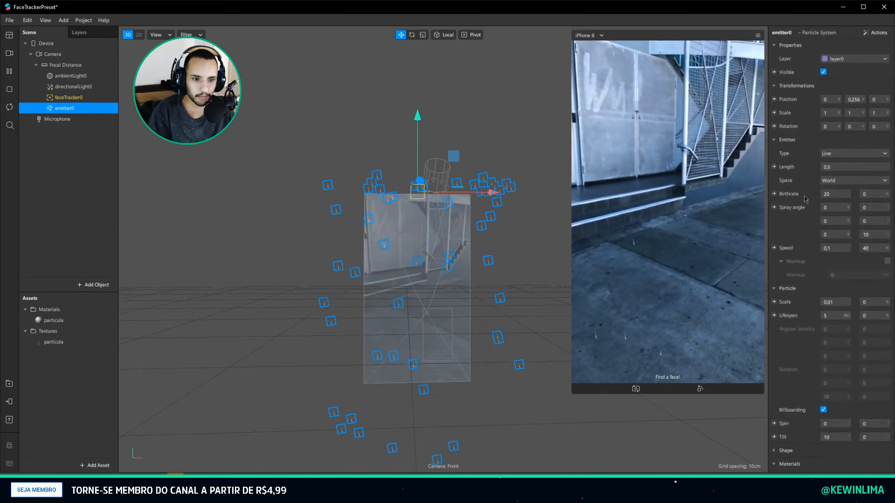
left_click_drag(839, 194, 811, 194)
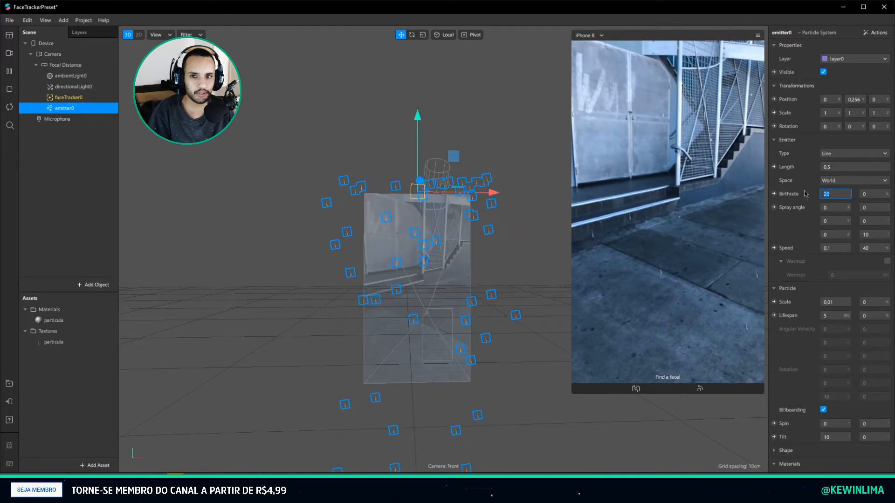
scroll(476, 301, "down", 2)
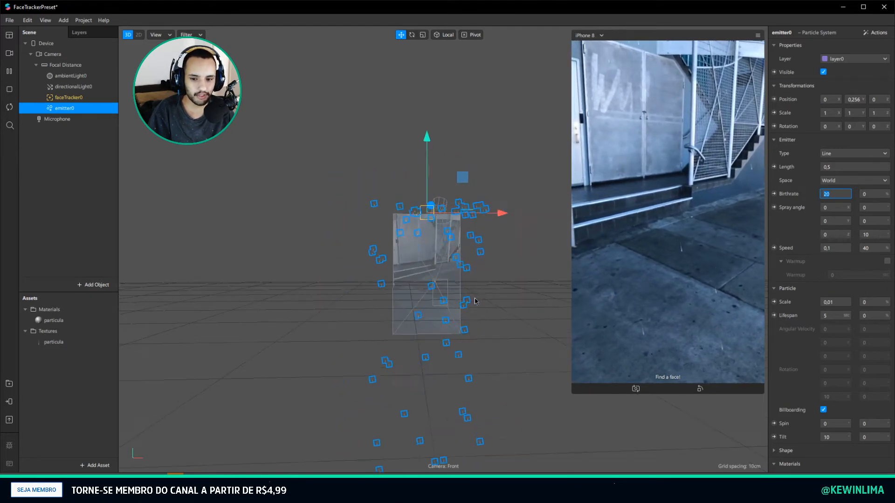
right_click_drag(474, 301, 431, 303)
middle_click_drag(429, 335, 470, 114)
scroll(412, 254, "down", 3)
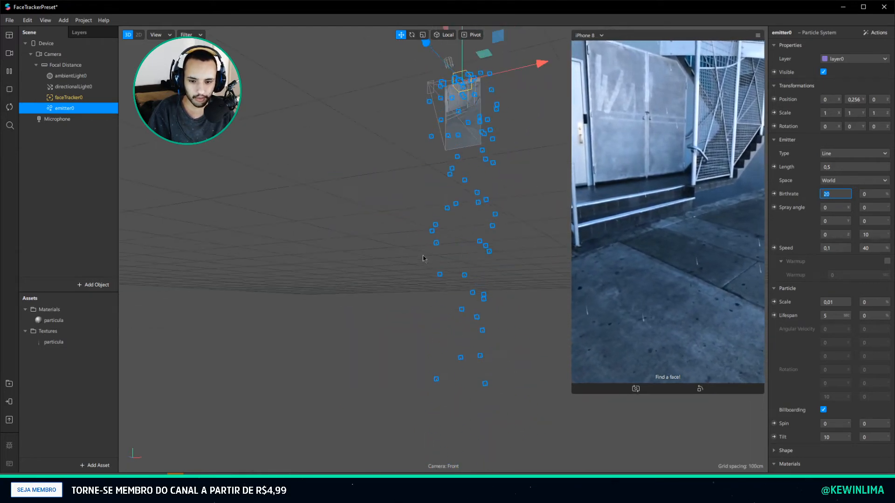
scroll(424, 256, "up", 2)
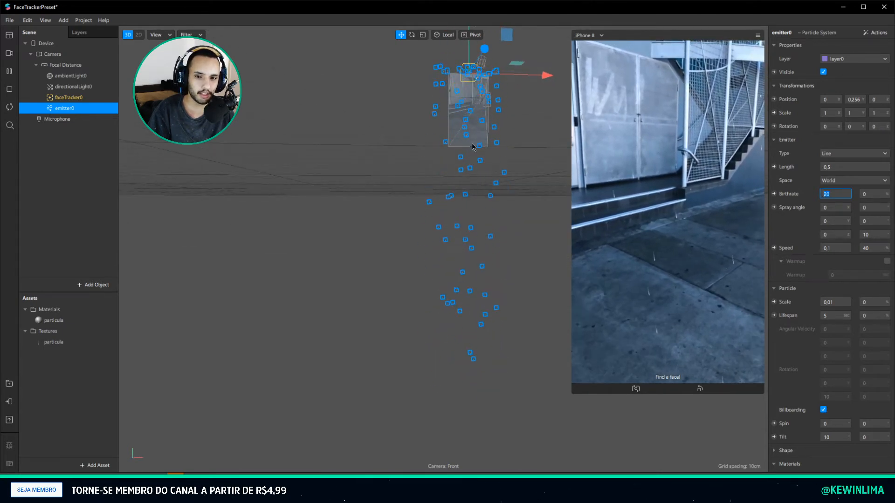
right_click_drag(471, 147, 419, 118)
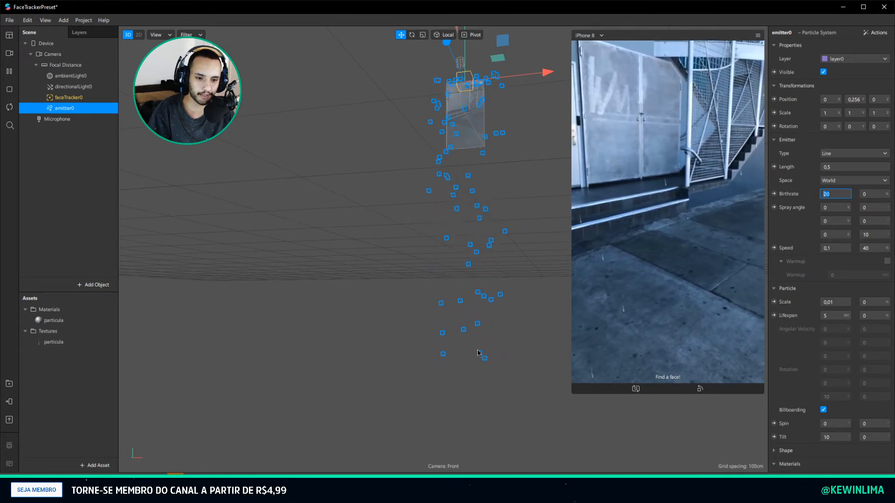
Step: Set the particle lifespan to 3 seconds
left_click(823, 317)
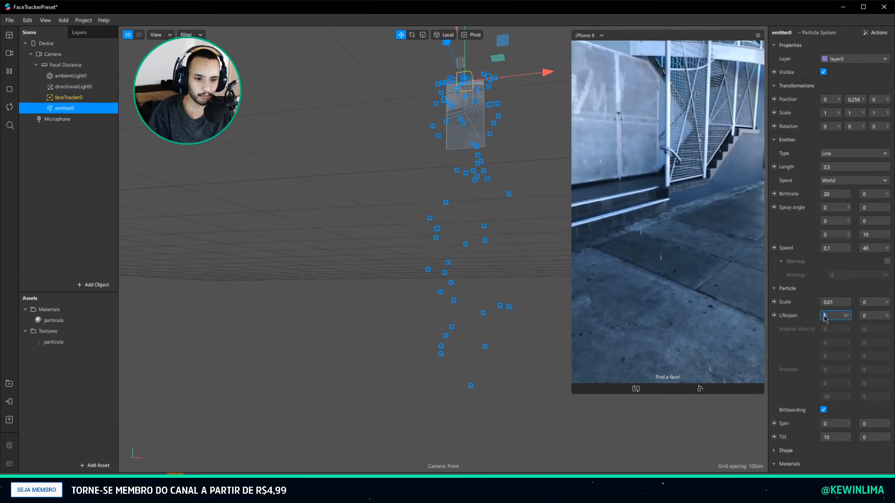
left_click(834, 317)
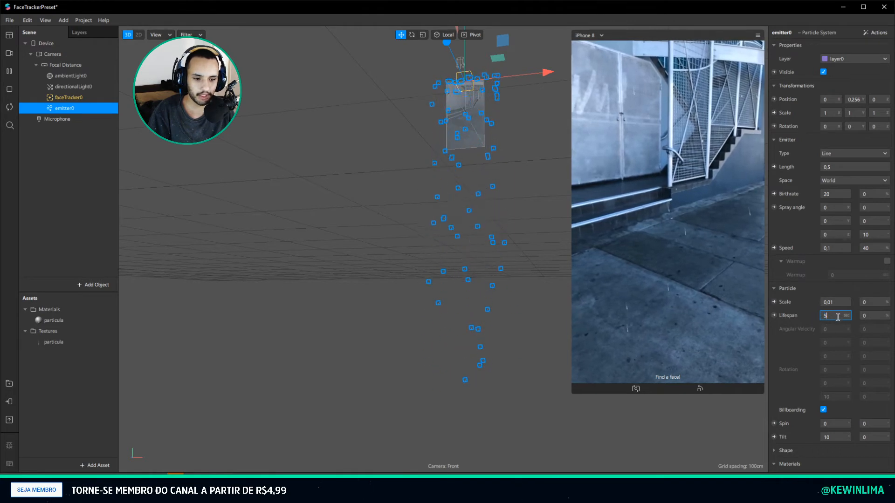
key("BackSpace")
type("3")
key("Return")
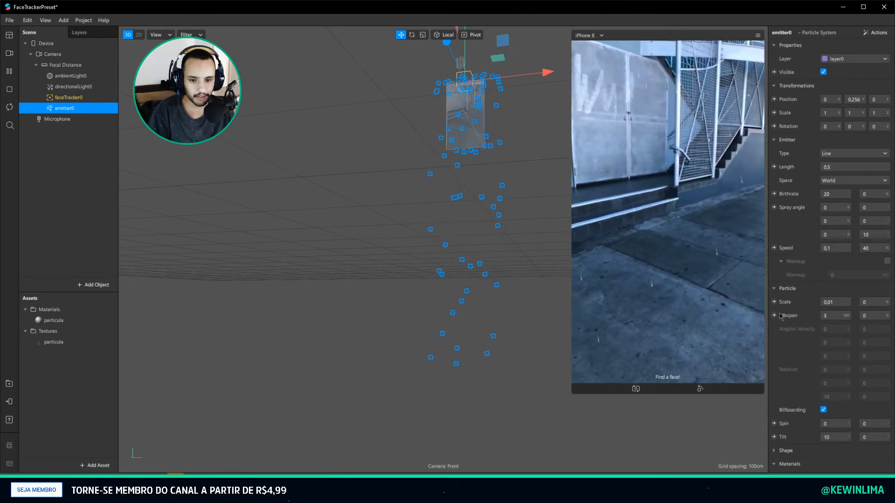
Step: Make the rain denser by setting the emitter's birthrate to 100
scroll(412, 244, "up", 3)
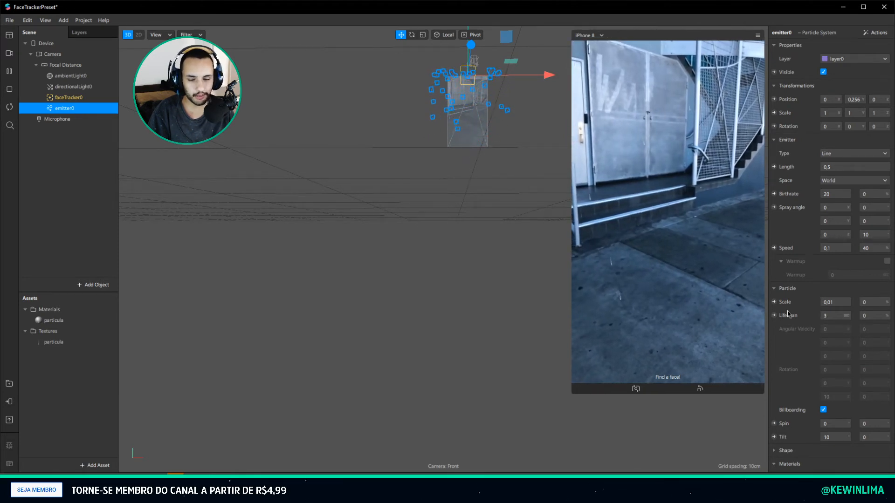
key("f")
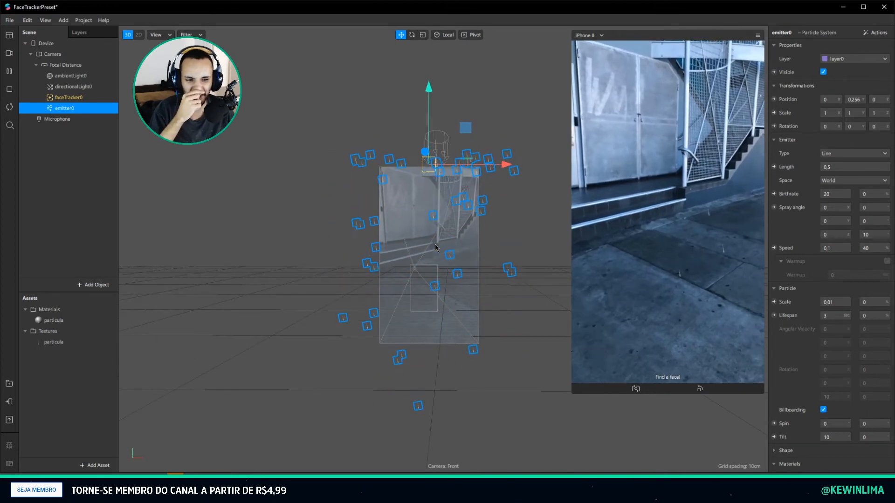
scroll(436, 247, "down", 2)
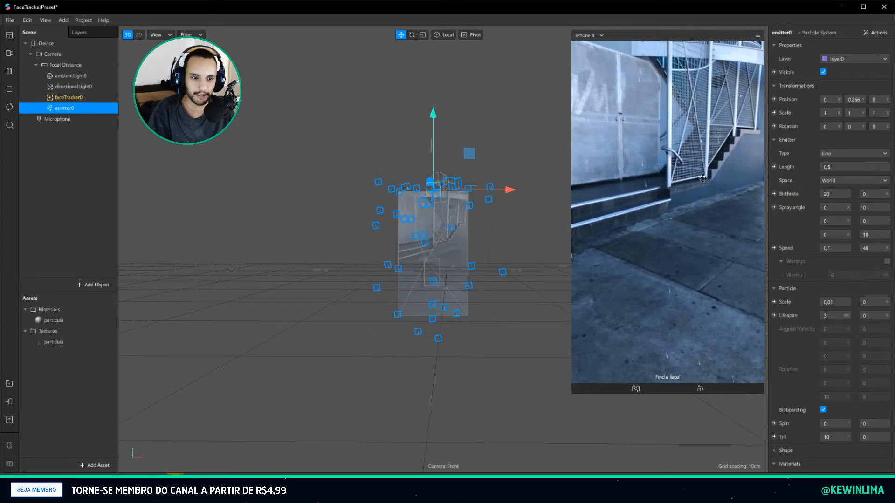
type("1")
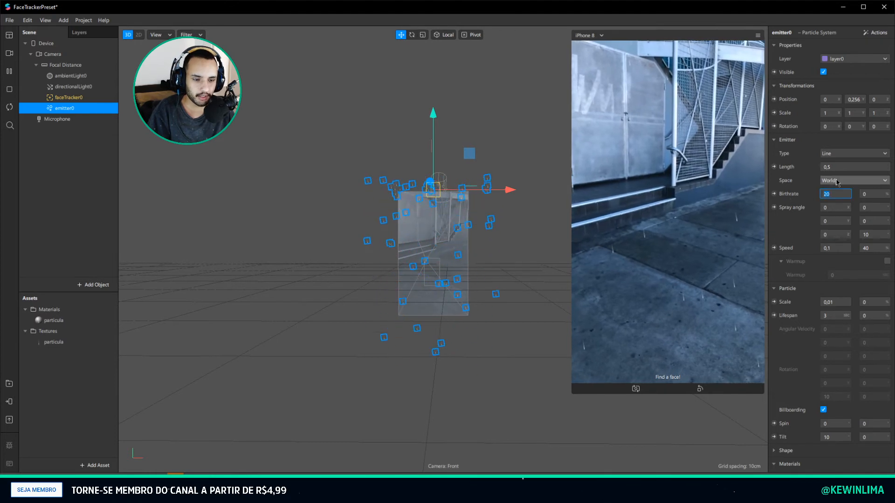
type("00")
key("Return")
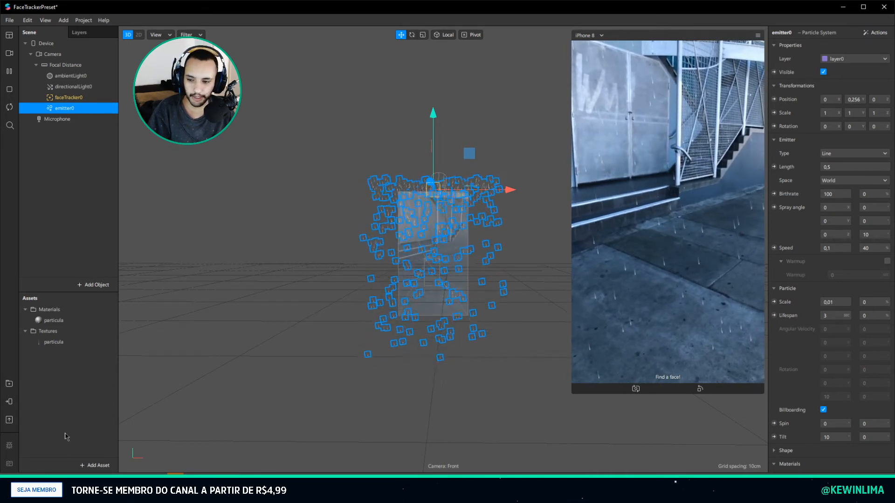
Step: Switch to Photoshop, show the black background layer in particula.psd and narrow the raindrop symmetrically about its centre
left_click(76, 483)
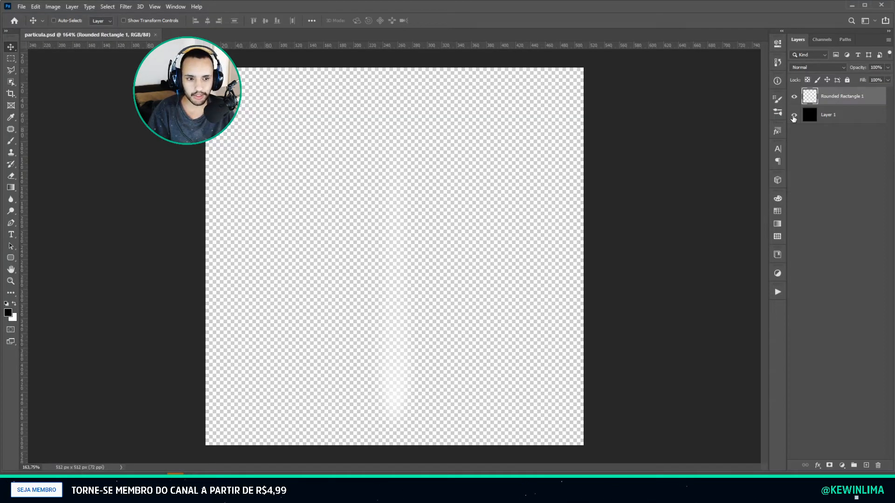
left_click(794, 116)
key("ctrl+t")
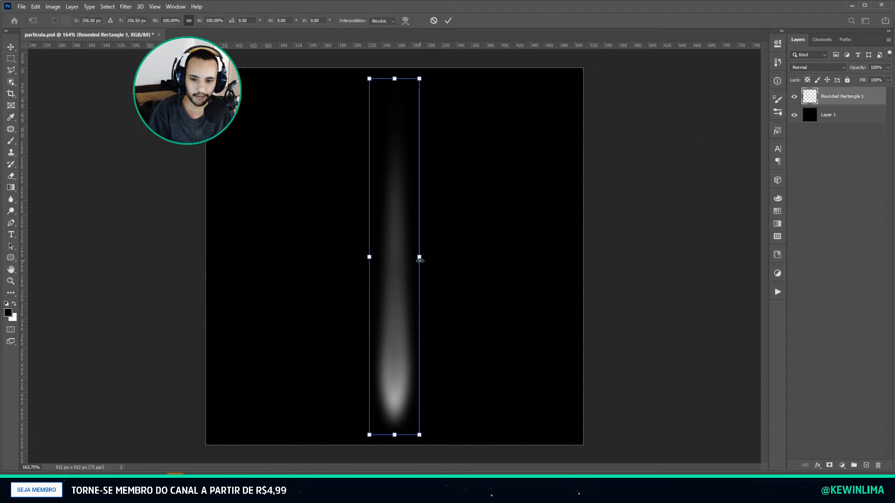
left_click_drag(417, 257, 405, 264, "alt")
key("Return")
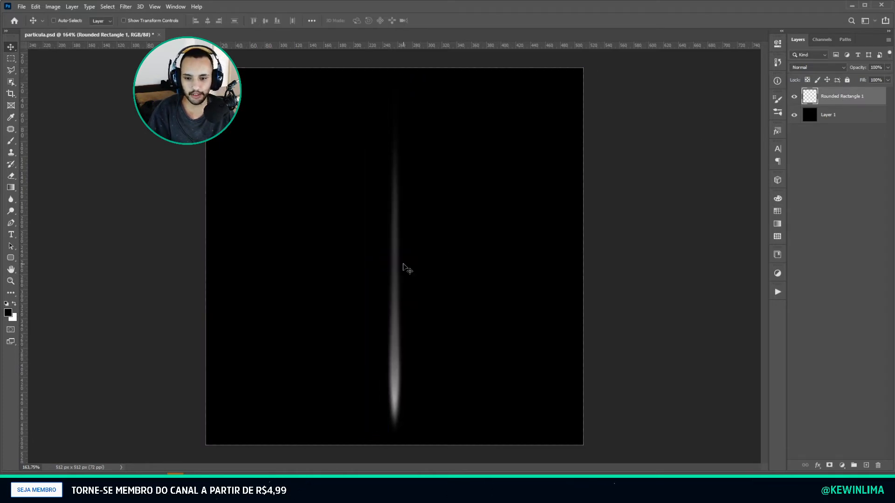
Step: Apply a Gaussian Blur with a radius of 11,1 pixels to the raindrop and hide the black background layer
left_click(126, 7)
mouse_move(132, 108)
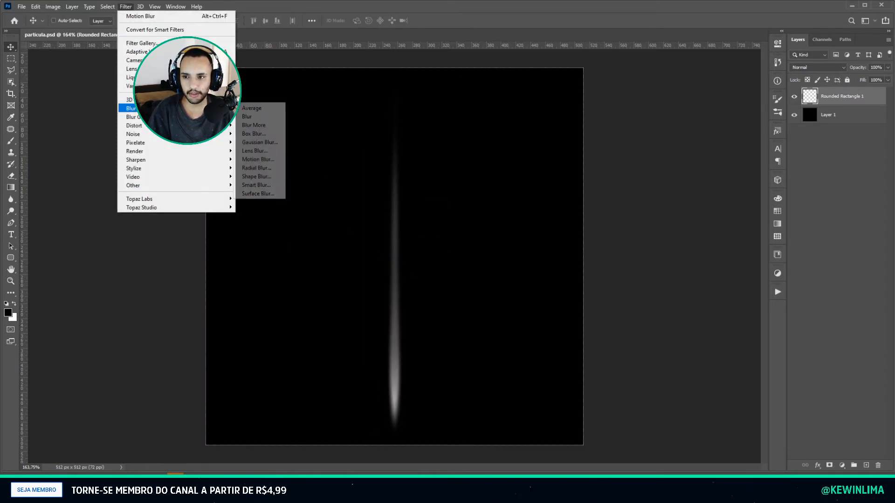
left_click(259, 142)
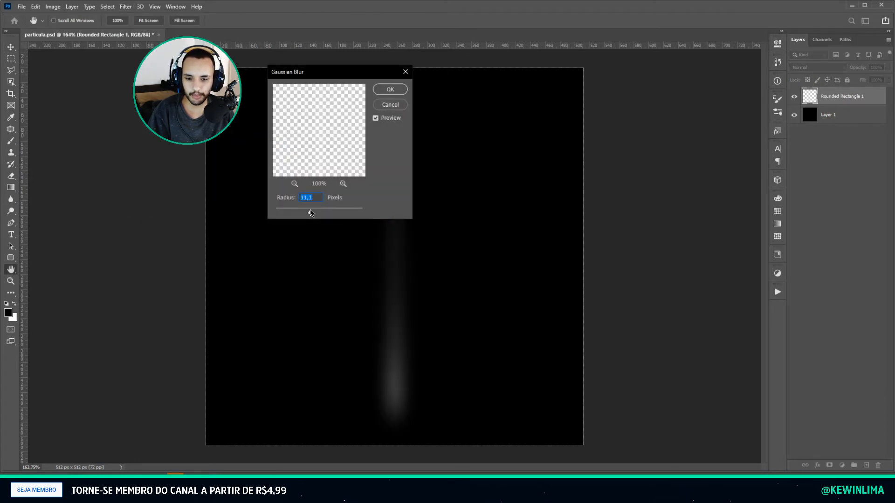
key("Return")
left_click(794, 116, "ctrl")
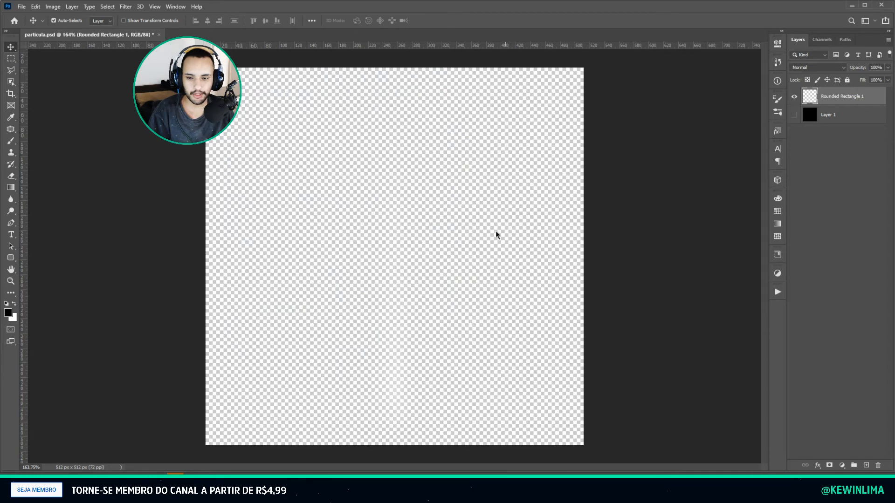
Step: Start saving a copy of the raindrop image with PNG as the file type
key("ctrl+shift+s")
left_click(406, 300)
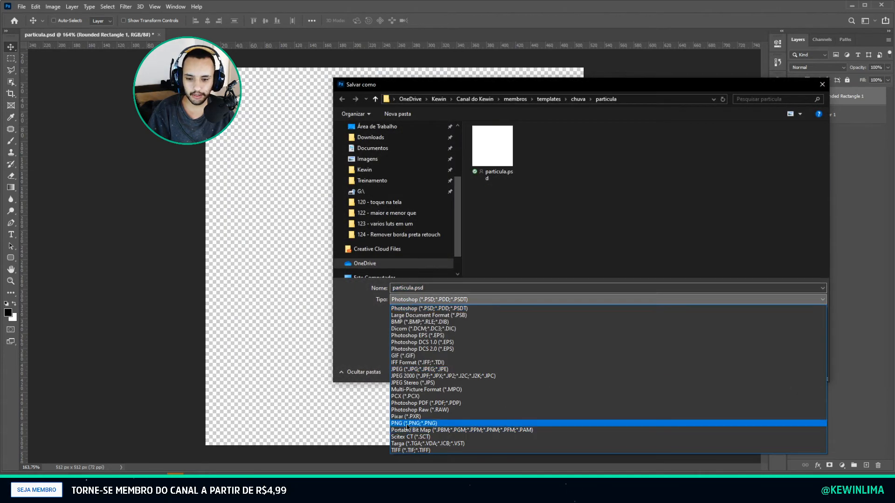
left_click(406, 423)
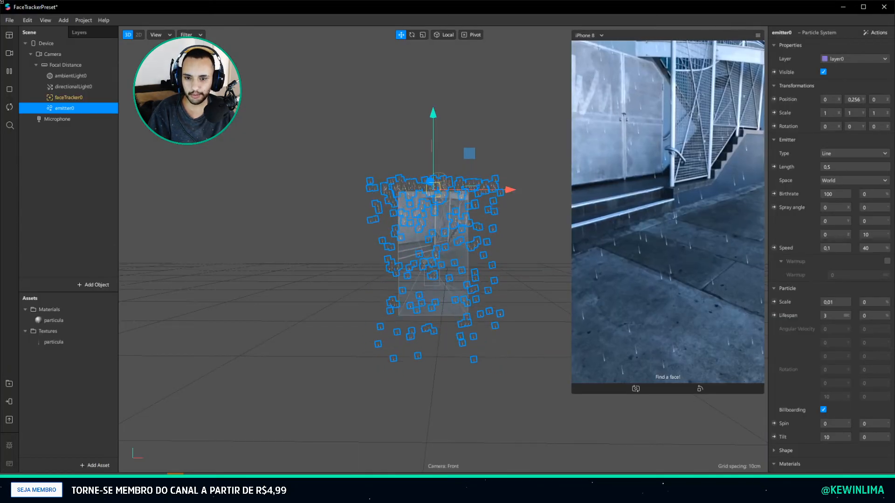
Step: Switch to Spark AR Studio and save the project as chuva_project in the chuva folder
left_click(10, 20)
left_click(19, 133)
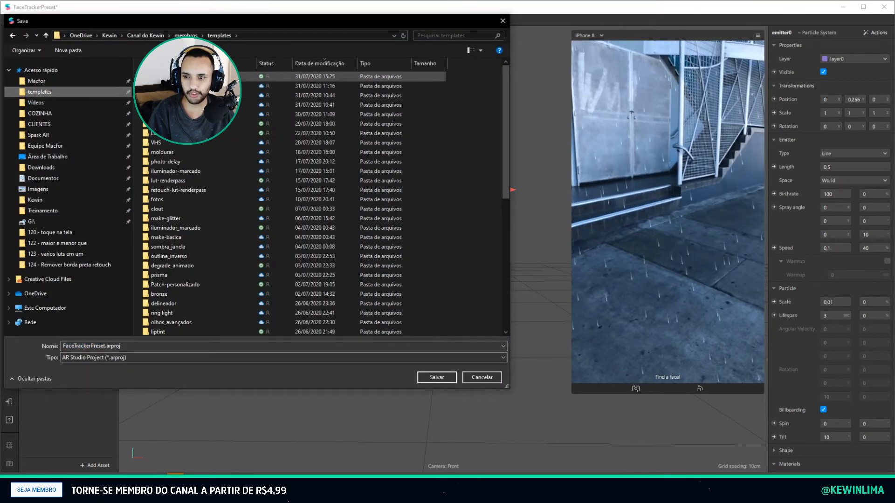
double_click(317, 77)
left_click(93, 346)
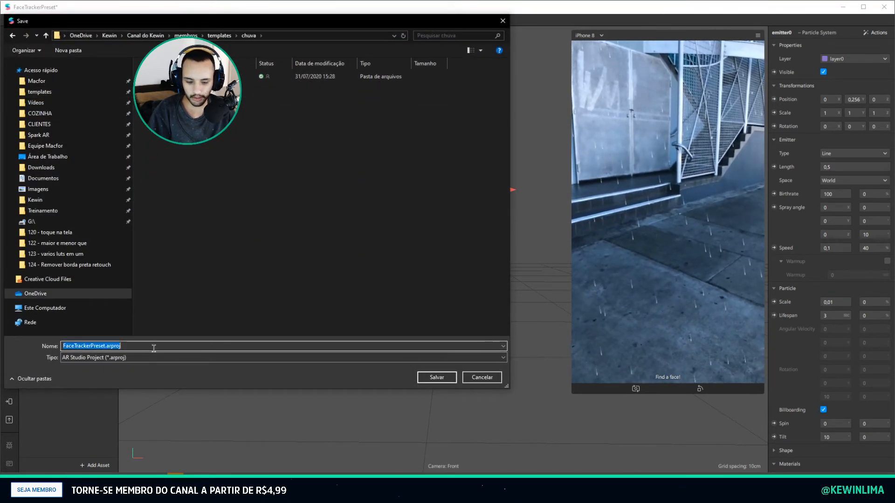
type("chuva_project")
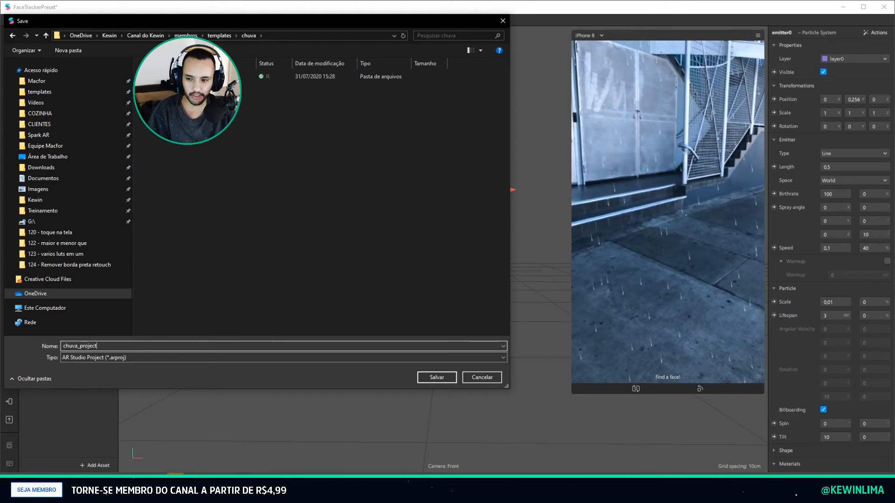
key("Return")
Step: Switch to Photoshop and save the PNG over particula.png in the textures folder of chuva_project
key("alt+Tab")
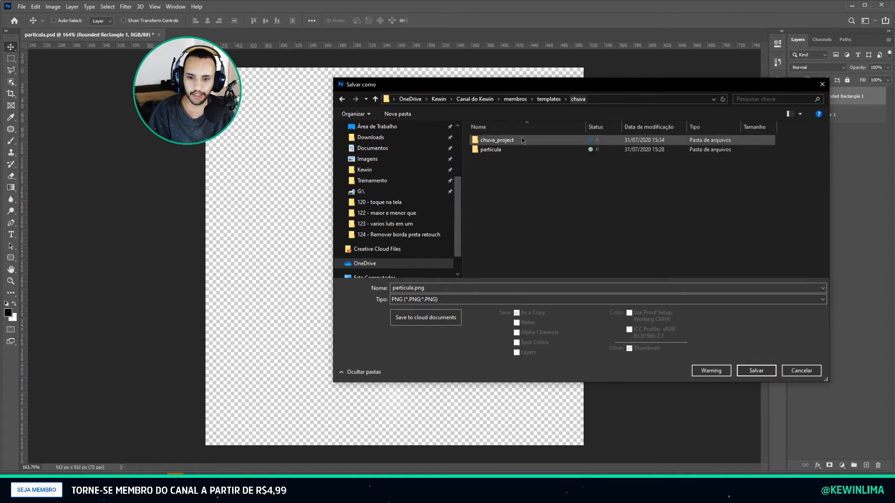
double_click(484, 150)
left_click(342, 100)
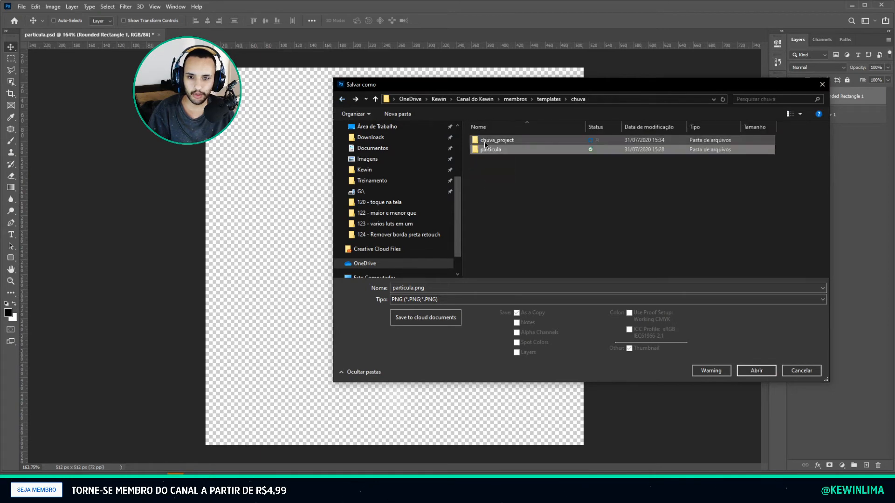
left_click(412, 299)
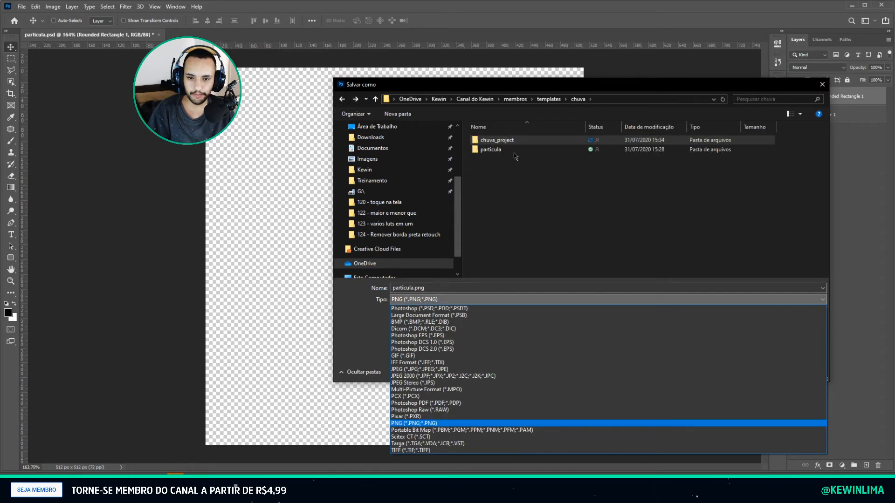
left_click(494, 143)
double_click(497, 142)
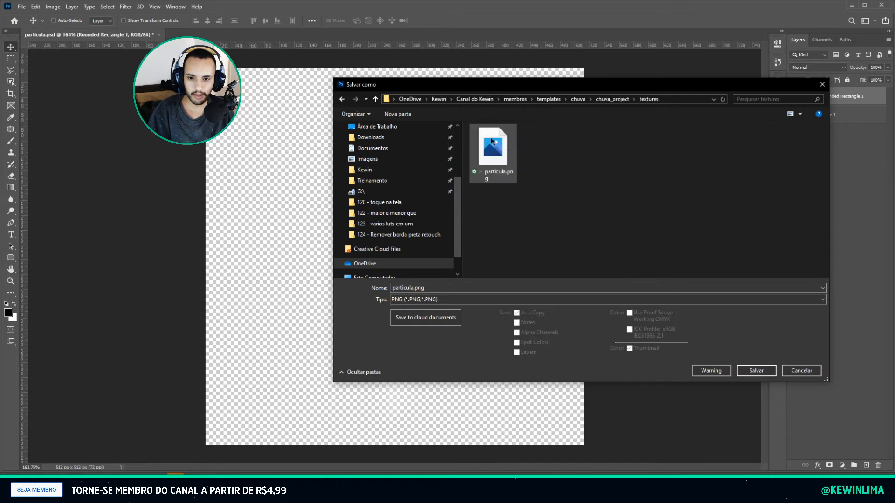
double_click(497, 150)
left_click(602, 242)
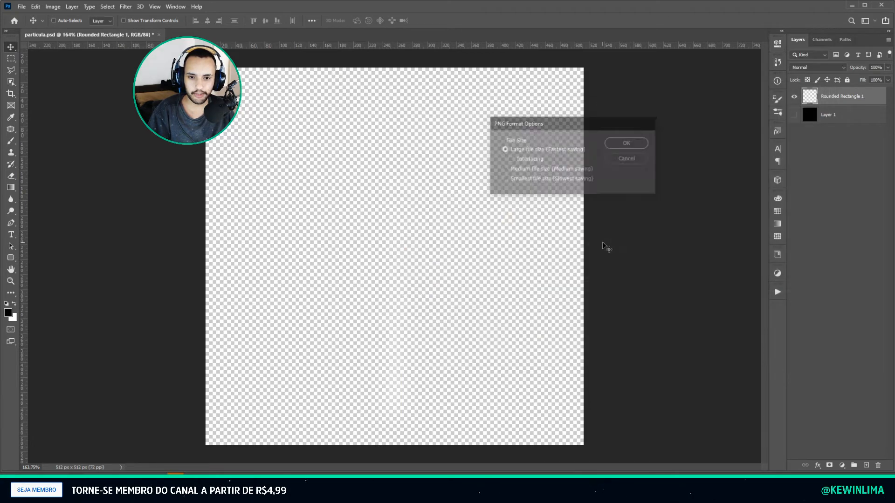
key("Return")
Step: Return to Spark AR Studio, enlarge the device preview slightly and set the acceleration's Y strength to -0,3
key("alt+Tab")
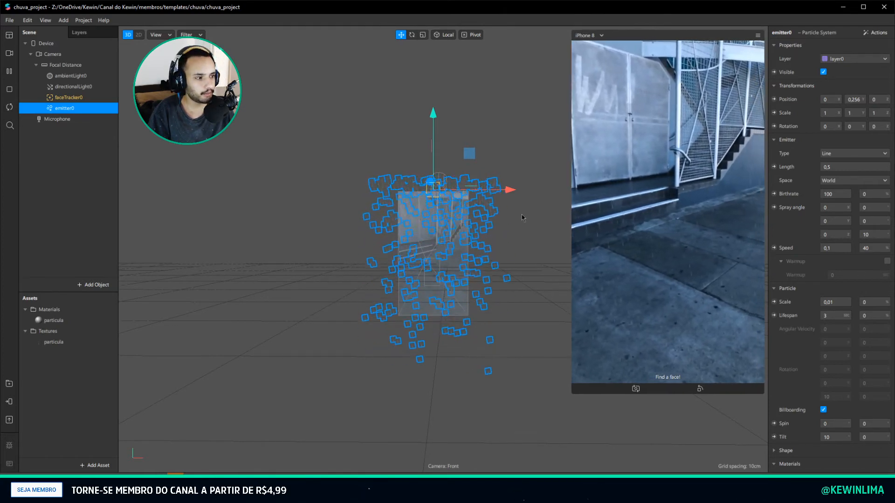
mouse_move(571, 220)
left_mouse_down()
mouse_move(539, 220)
mouse_move(568, 220)
left_mouse_up()
scroll(775, 367, "down", 5)
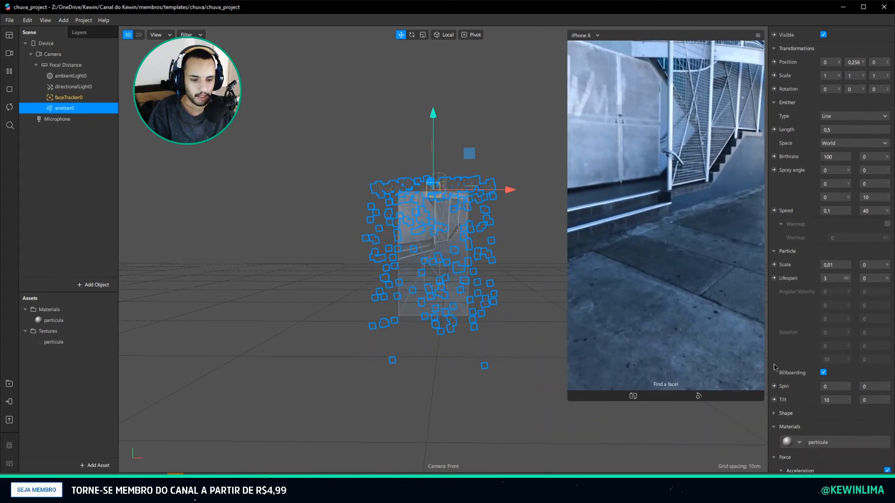
left_click(858, 385)
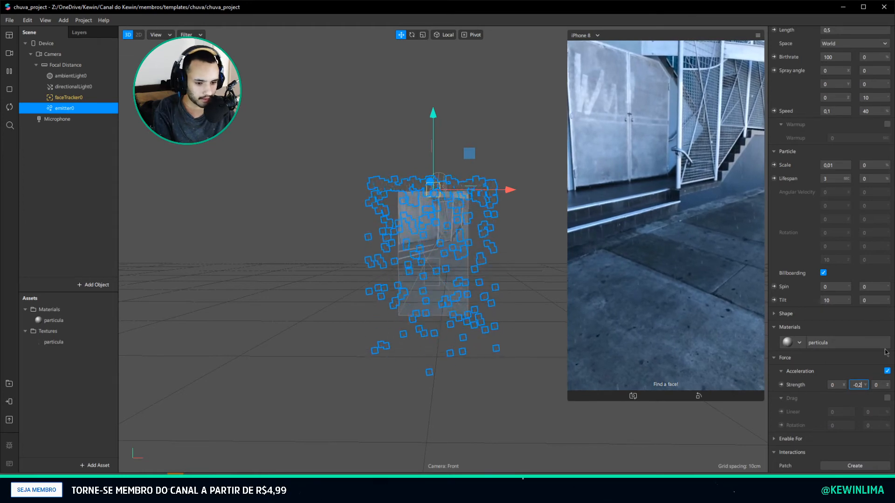
key("BackSpace")
type("3")
key("Return")
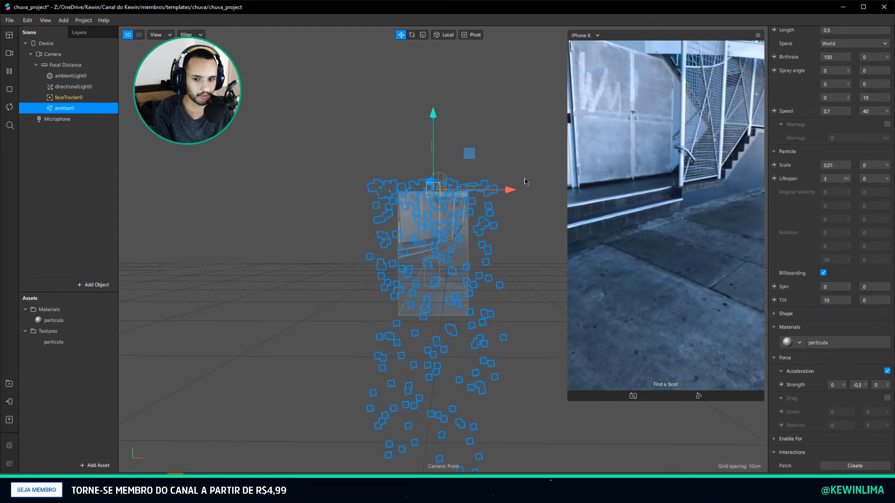
Step: Set the emitter's particle lifespan to 2,5 seconds and check the fall distance in the viewport
left_click_drag(328, 268, 374, 239)
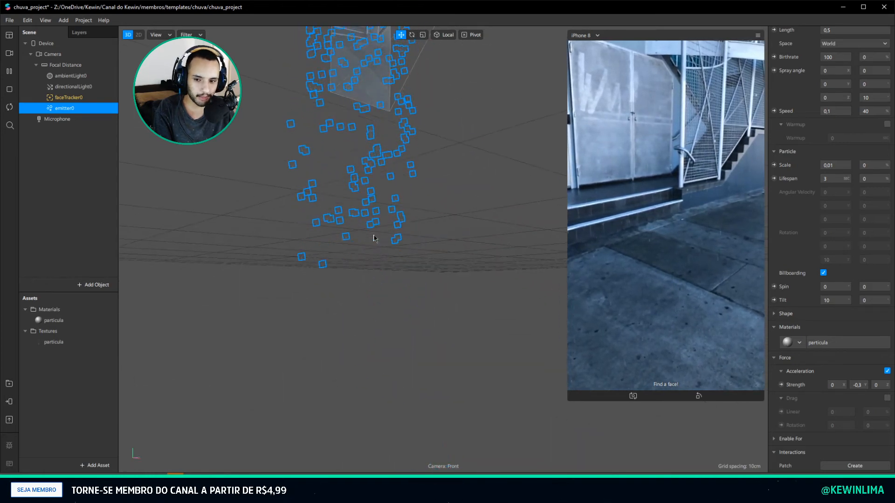
left_click(832, 179)
key("BackSpace")
type("2,5")
key("Return")
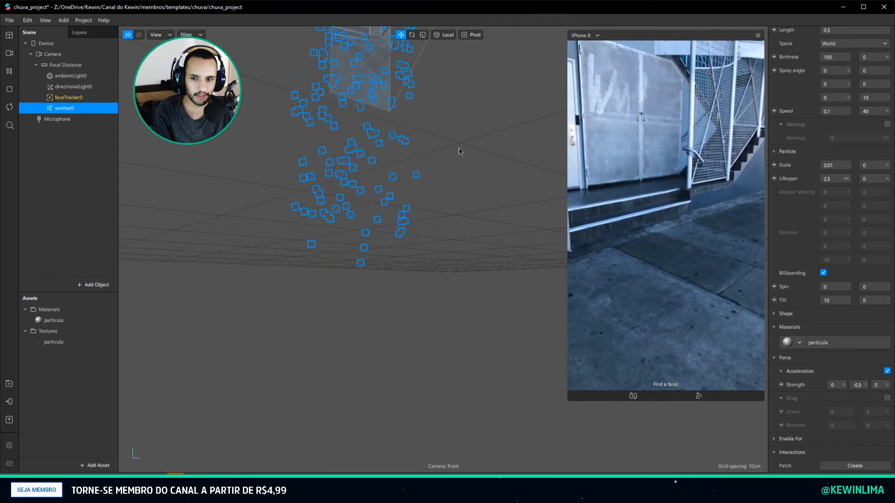
left_click_drag(459, 148, 370, 163)
middle_click_drag(369, 166, 364, 254)
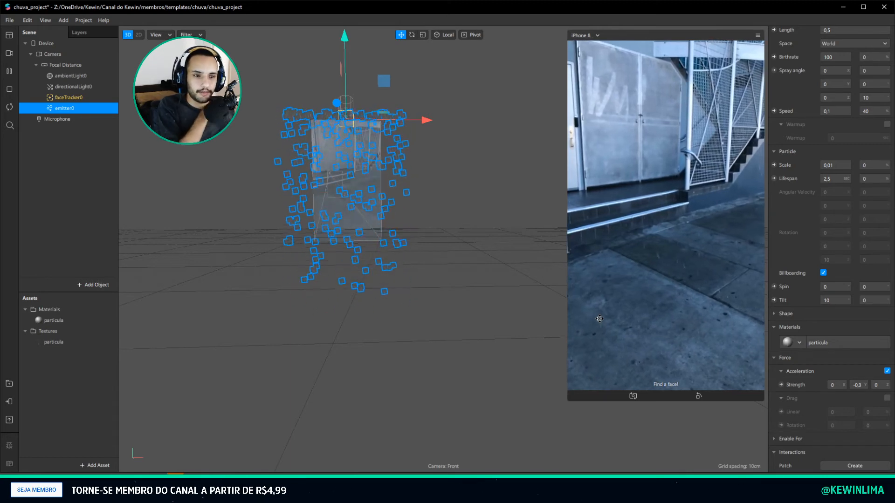
Step: Try a particle spin value of 50 on the emitter
left_click_drag(838, 288, 805, 286)
left_click(844, 299)
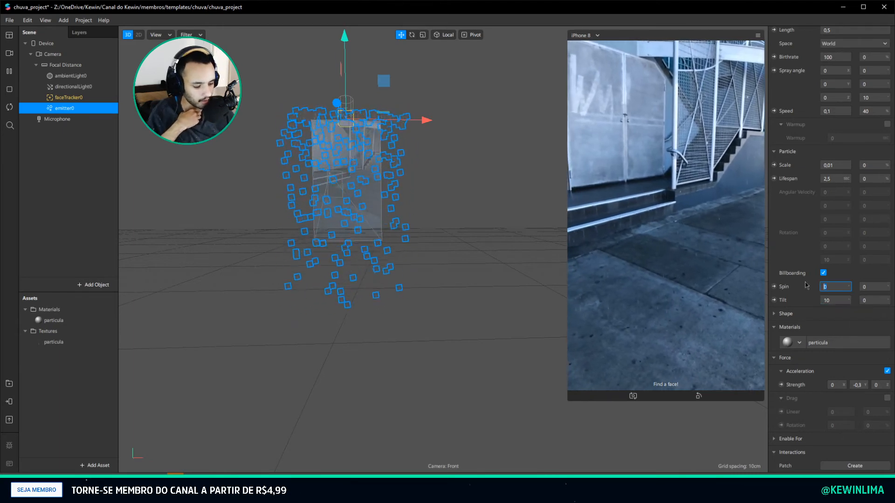
type("50")
key("Return")
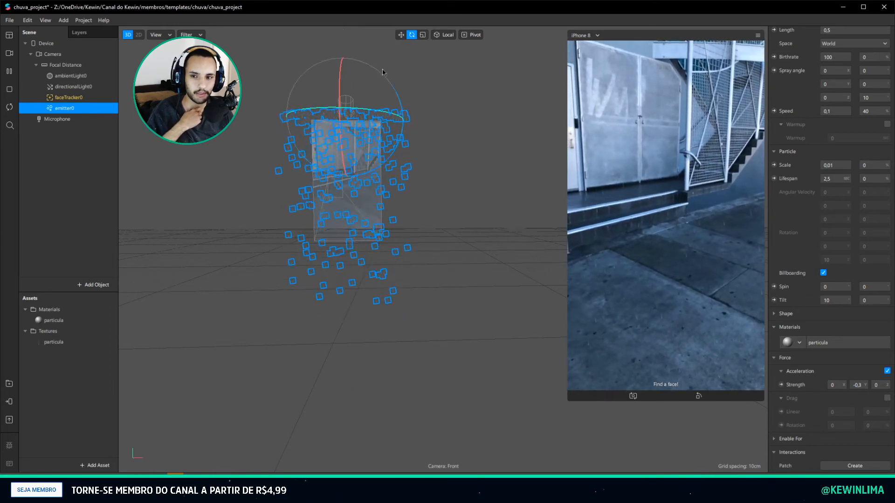
Step: Try rotating the emitter slightly around its Z axis, and undo the rotation
middle_click_drag(397, 107, 380, 118)
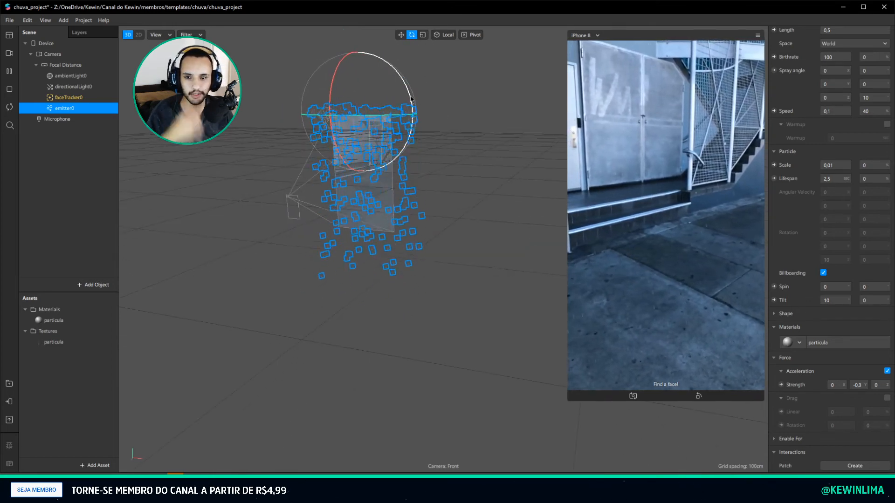
left_click_drag(411, 99, 409, 94)
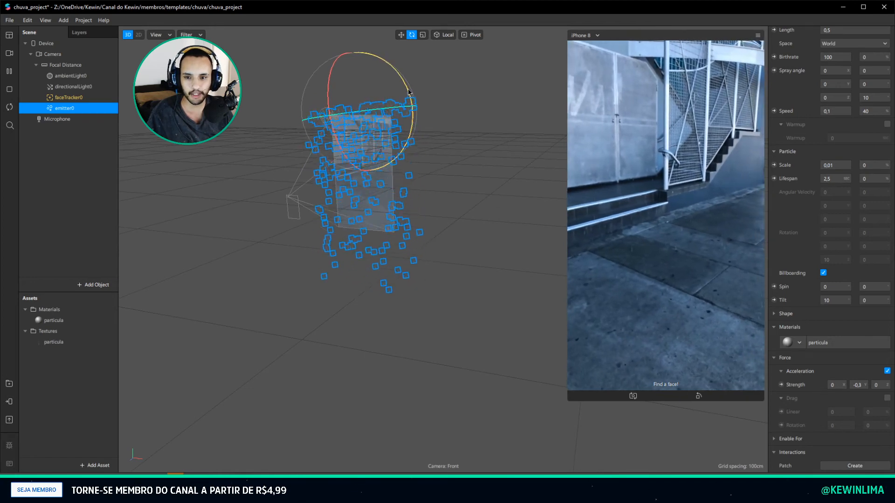
middle_click_drag(391, 165, 424, 160)
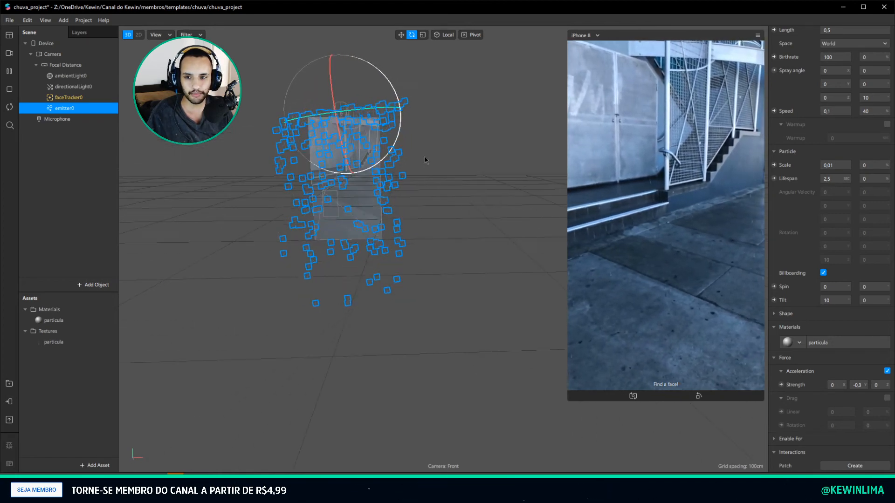
key("ctrl+z")
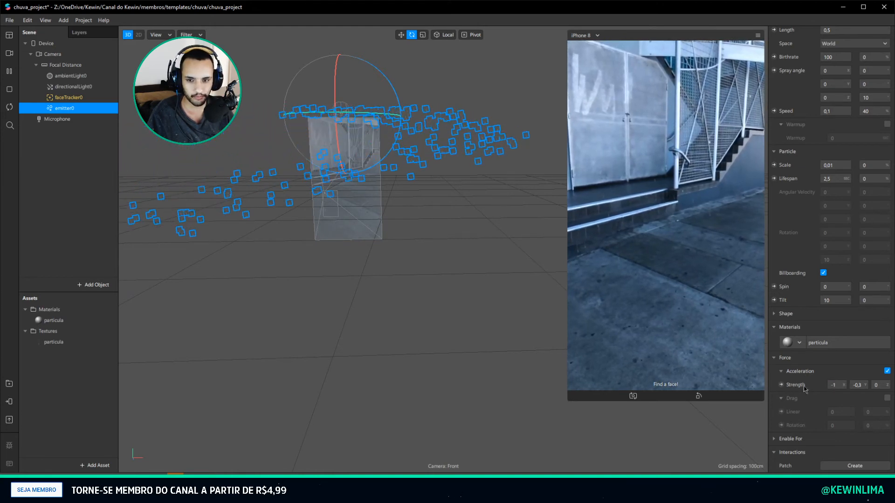
Step: Set the acceleration's X strength to 0,02 and rotate the emitter to about -5,59° around Z
left_click(836, 384)
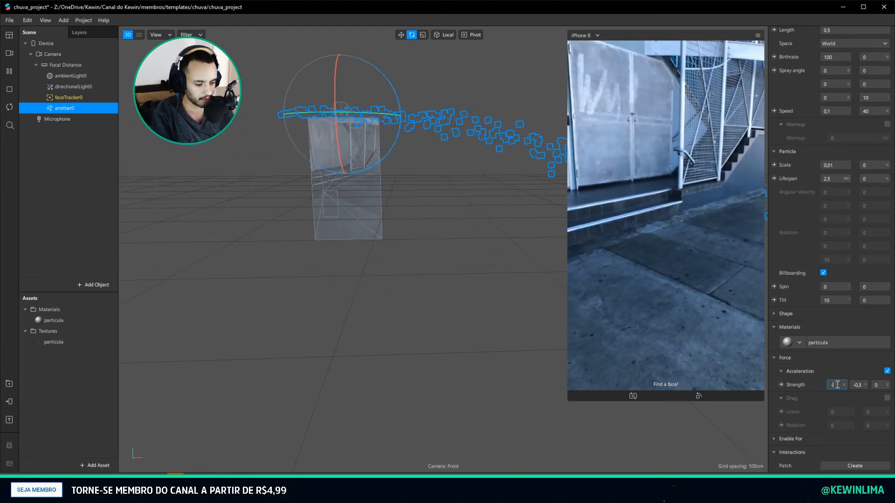
key("BackSpace")
type("0,")
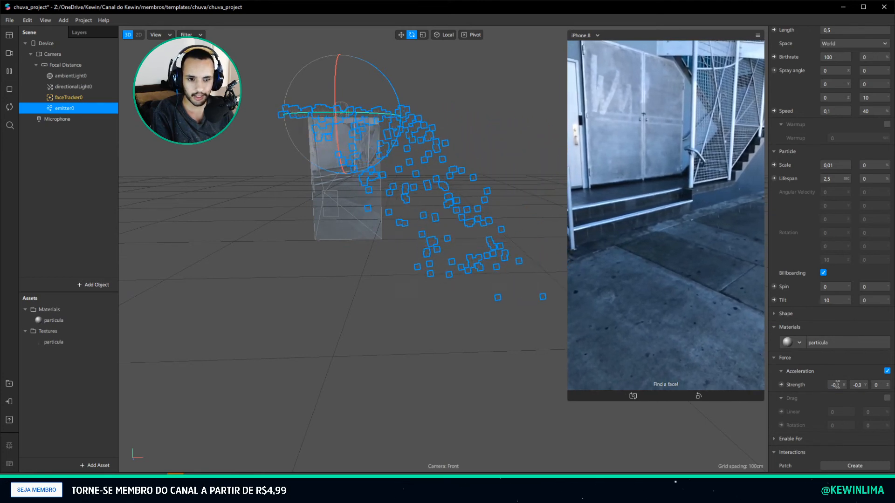
type("2")
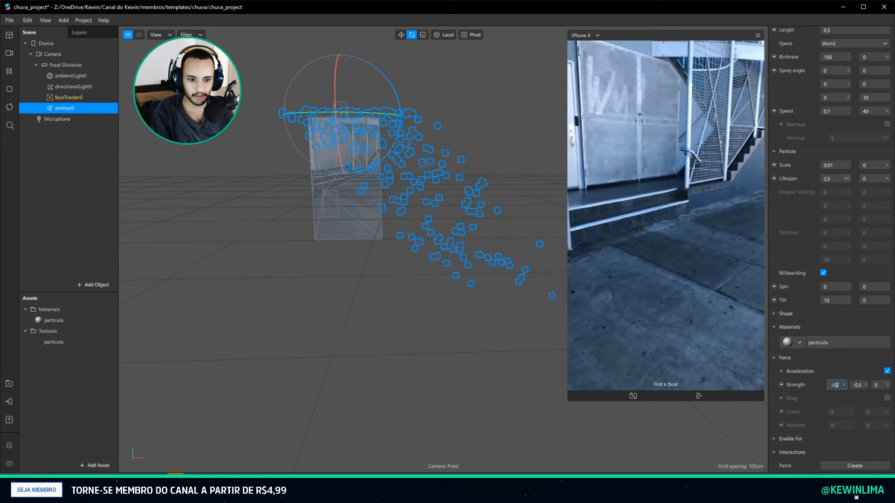
key("BackSpace")
type("02")
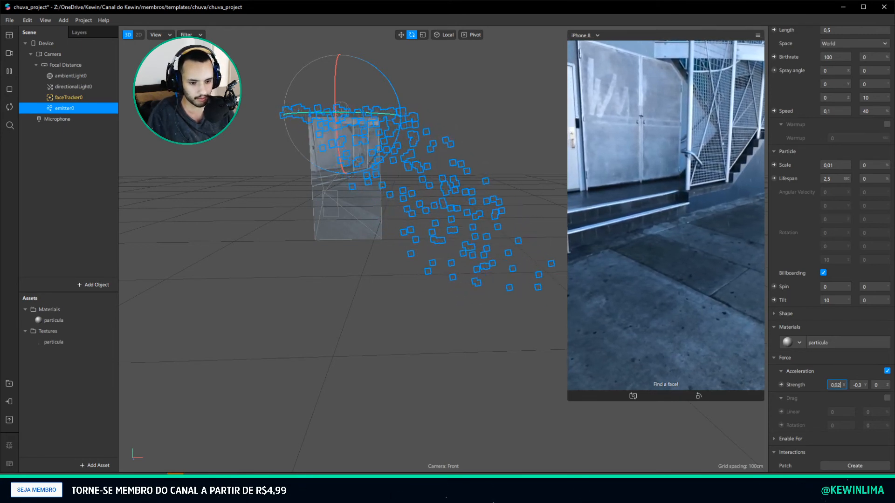
key("Return")
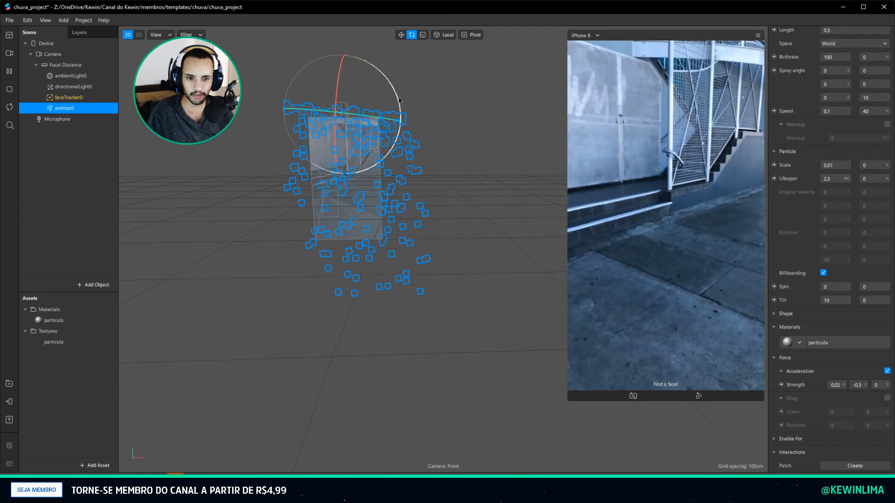
right_click_drag(431, 126, 524, 126)
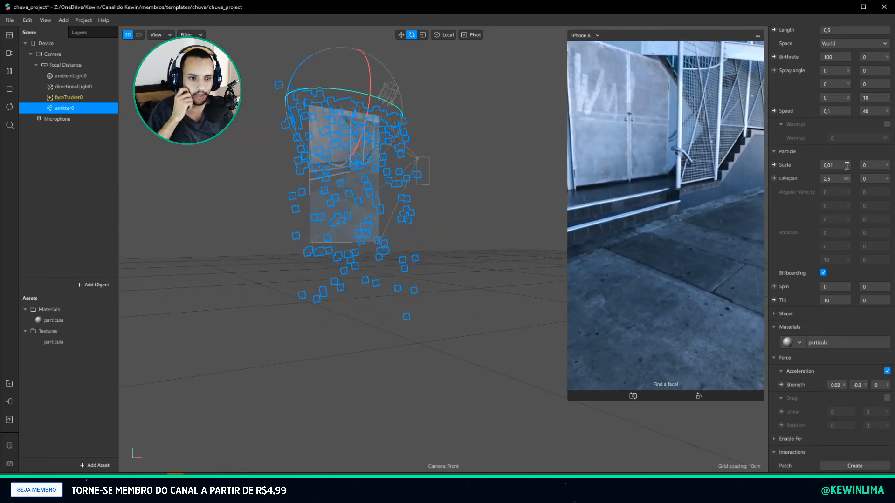
Step: Try an emitter birthrate of 300, followed by a denser 500
scroll(811, 164, "up", 2)
left_click_drag(832, 116, 802, 116)
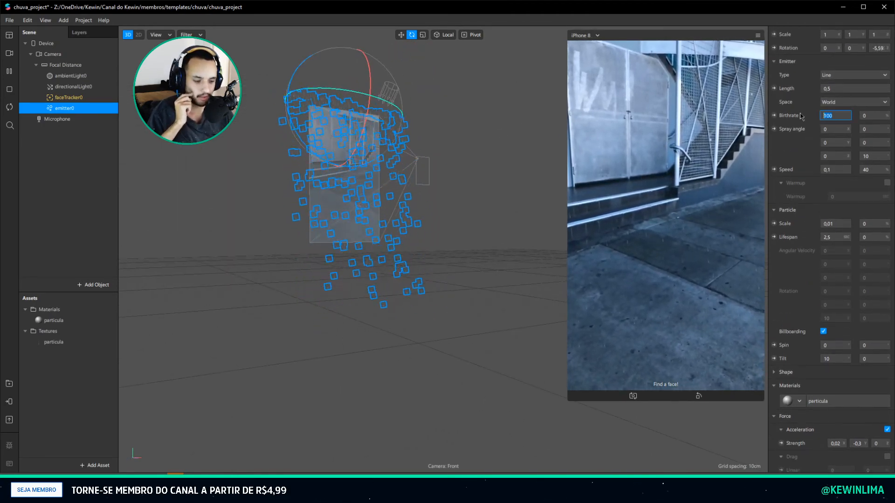
type("300")
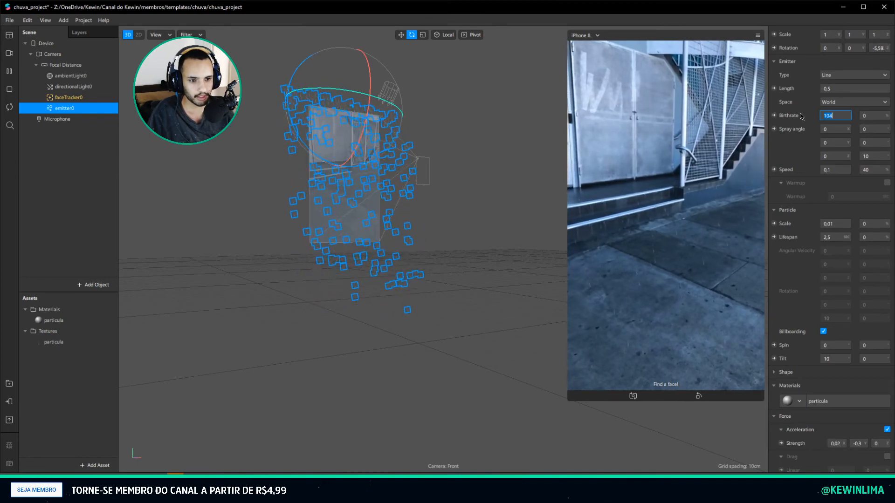
key("Return")
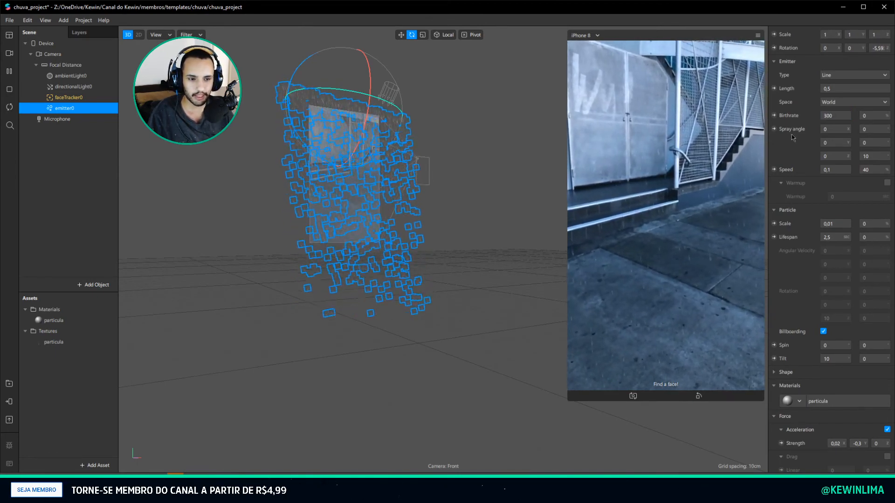
left_click_drag(840, 117, 777, 120)
type("500")
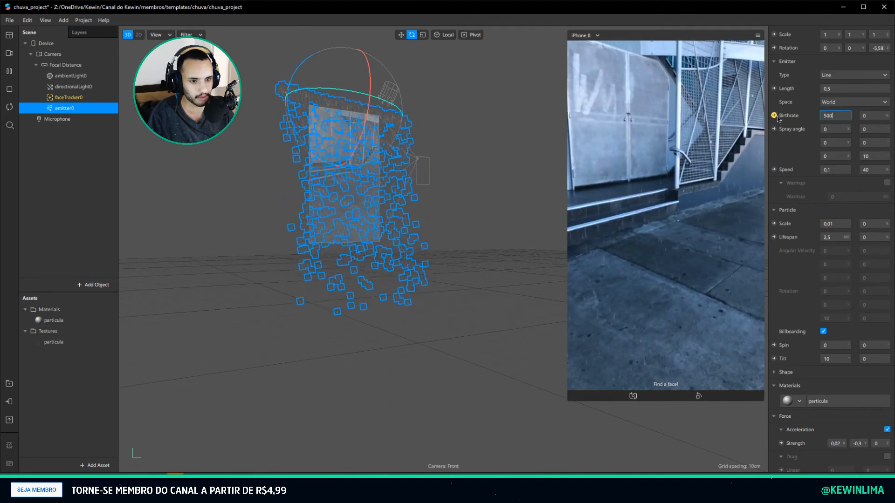
key("Return")
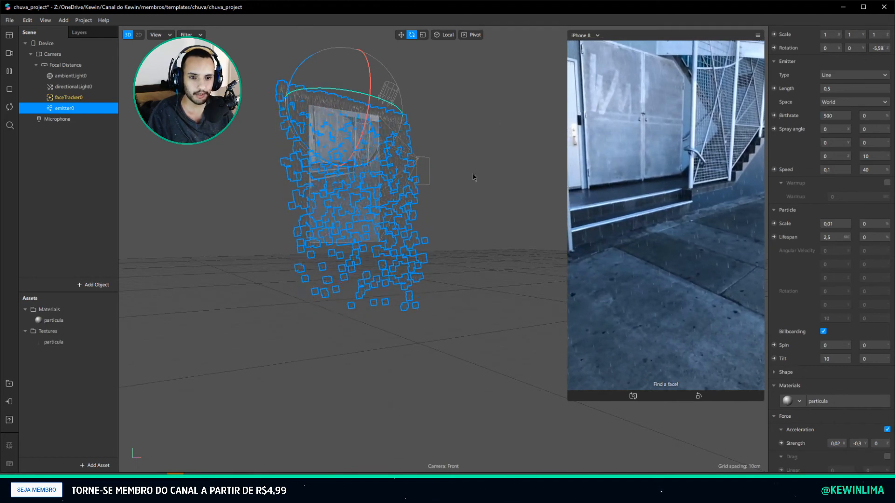
Step: Deselect the emitter and examine the rain in the viewport and resized device preview, along with the particula material's properties
mouse_move(473, 176)
middle_mouse_down()
mouse_move(390, 185)
mouse_move(586, 201)
mouse_move(355, 201)
mouse_move(471, 194)
mouse_move(472, 187)
middle_mouse_up()
left_click(523, 193)
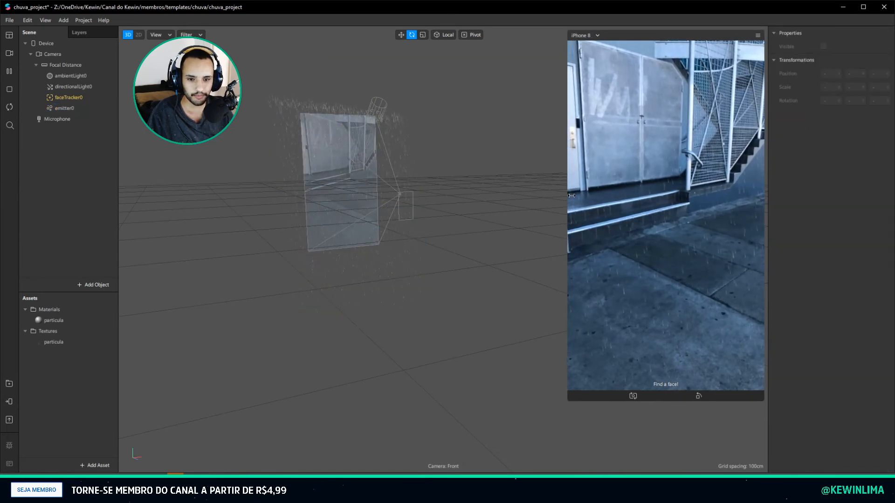
left_click_drag(569, 195, 432, 230)
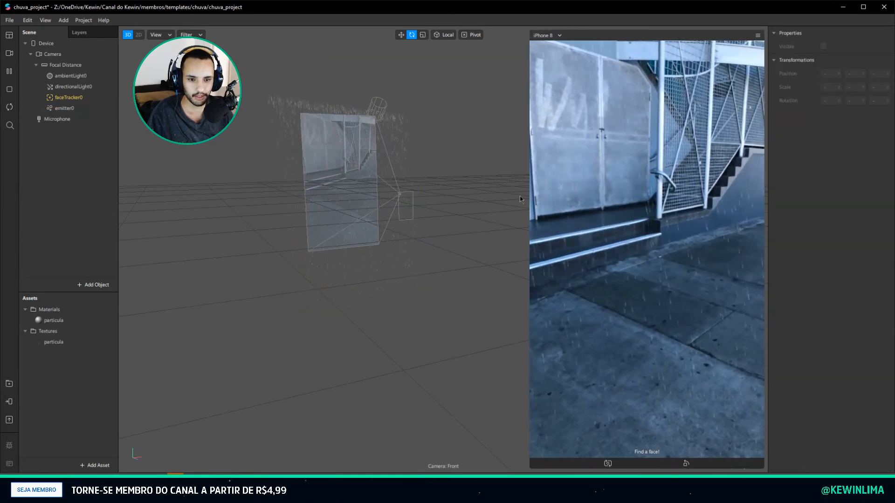
left_click_drag(533, 196, 578, 196)
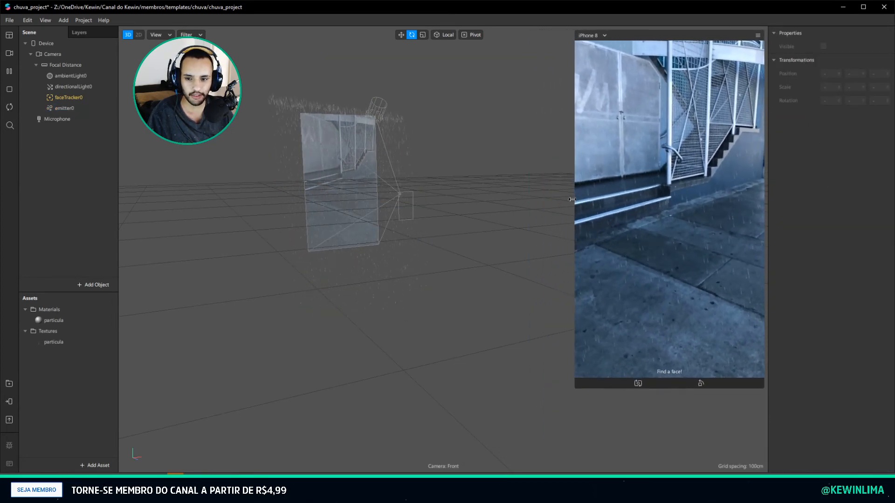
middle_click_drag(517, 183, 328, 222)
scroll(329, 170, "up", 3)
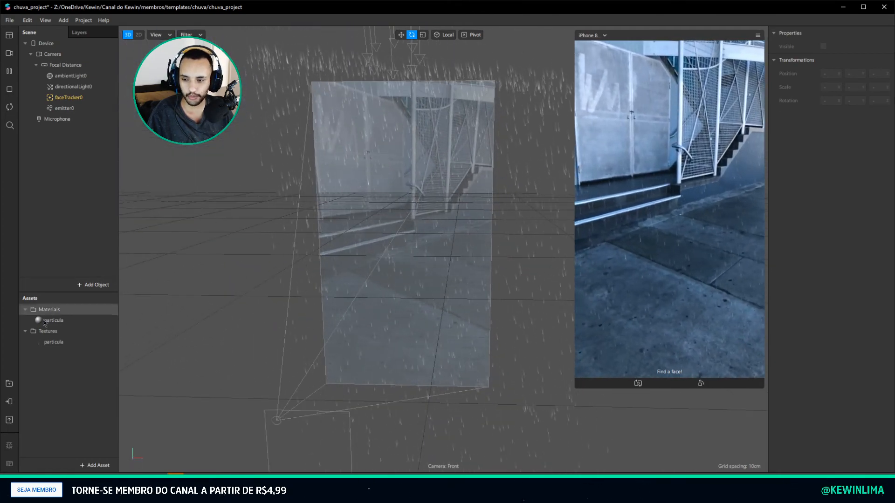
double_click(94, 320)
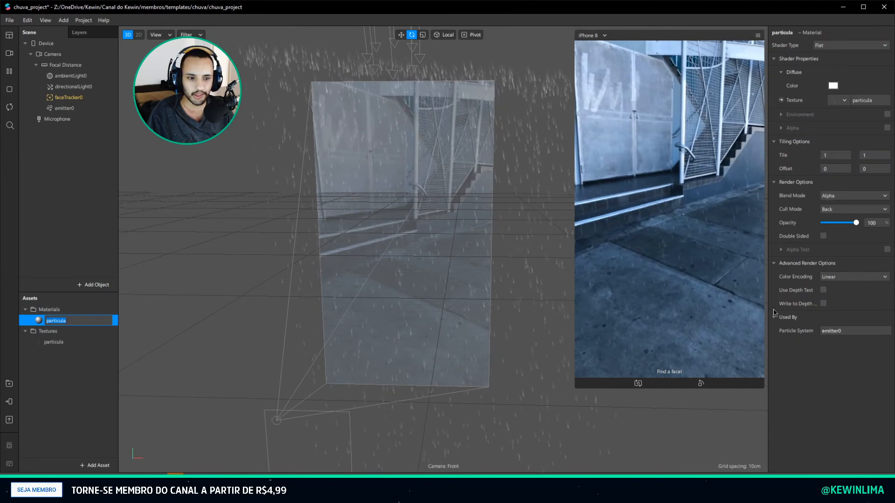
Step: Select emitter0 and set its birthrate to 300
left_click(63, 108)
left_click_drag(833, 194, 795, 196)
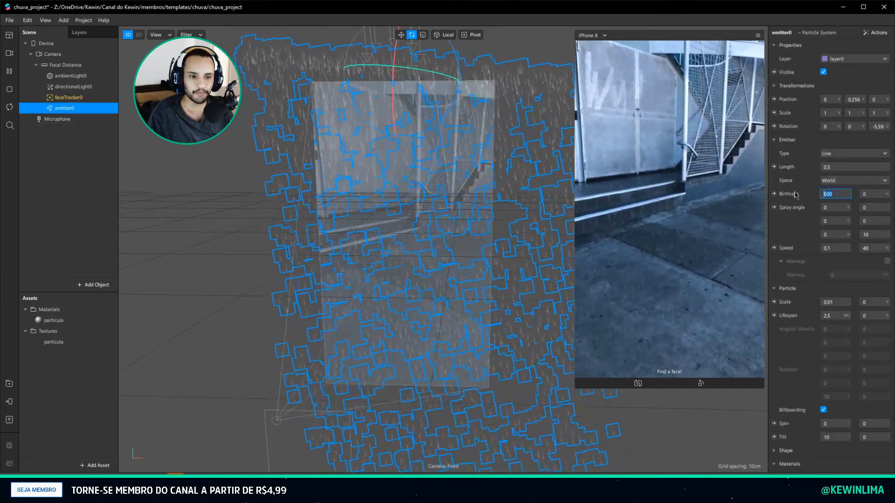
type("300")
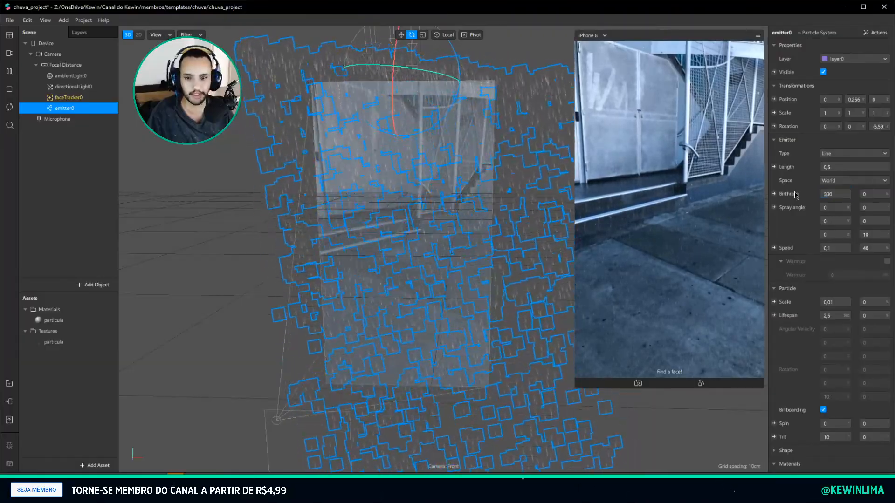